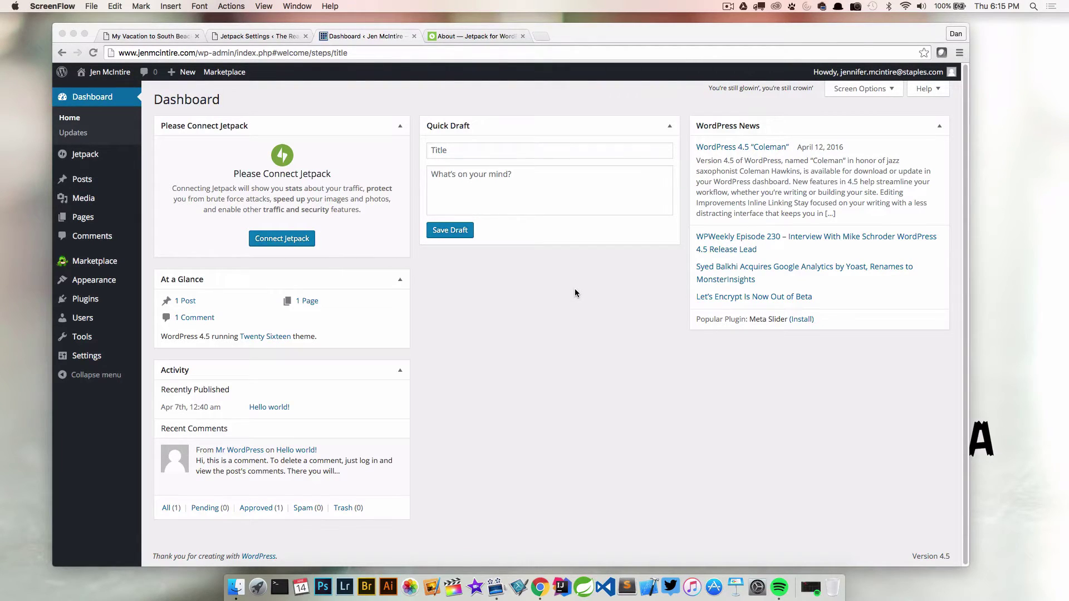
Start Connect Jetpack from the Jetpack admin page to reach WordPress.com authorization.
click(469, 35)
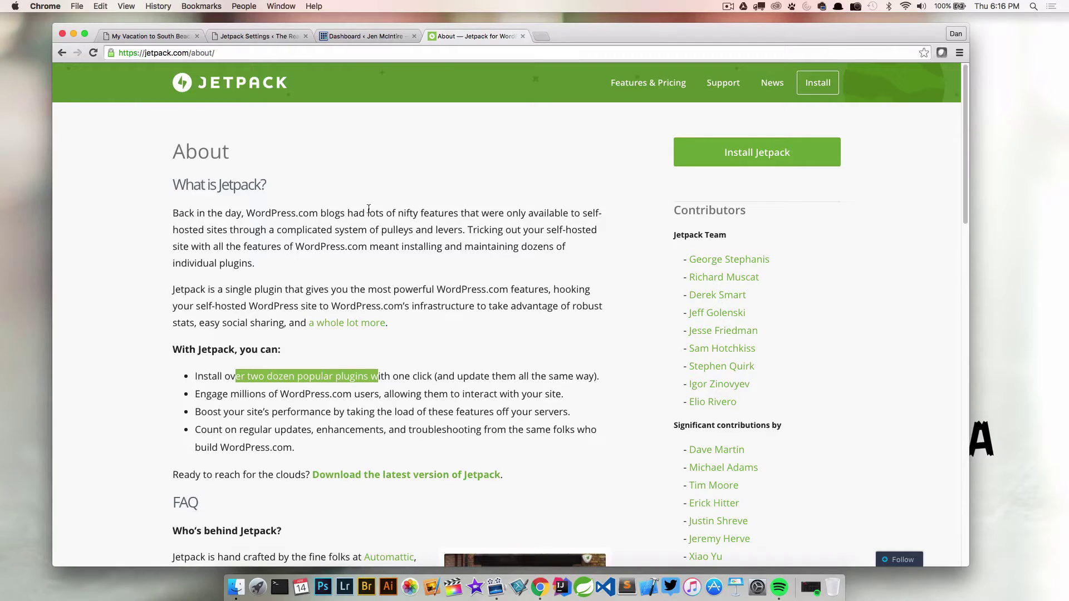
click(375, 36)
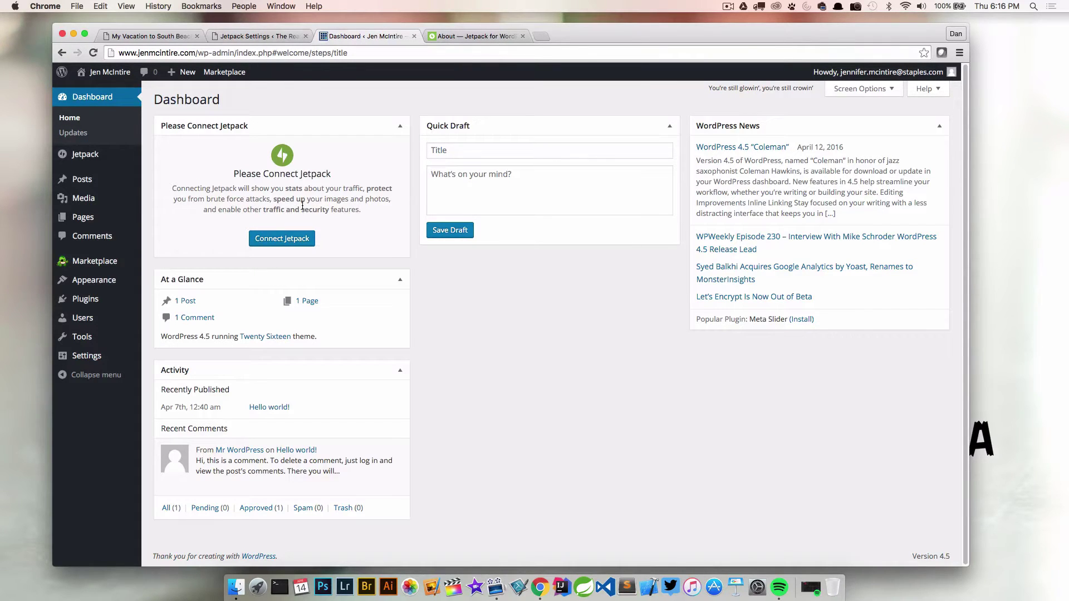
click(404, 128)
click(403, 128)
click(95, 160)
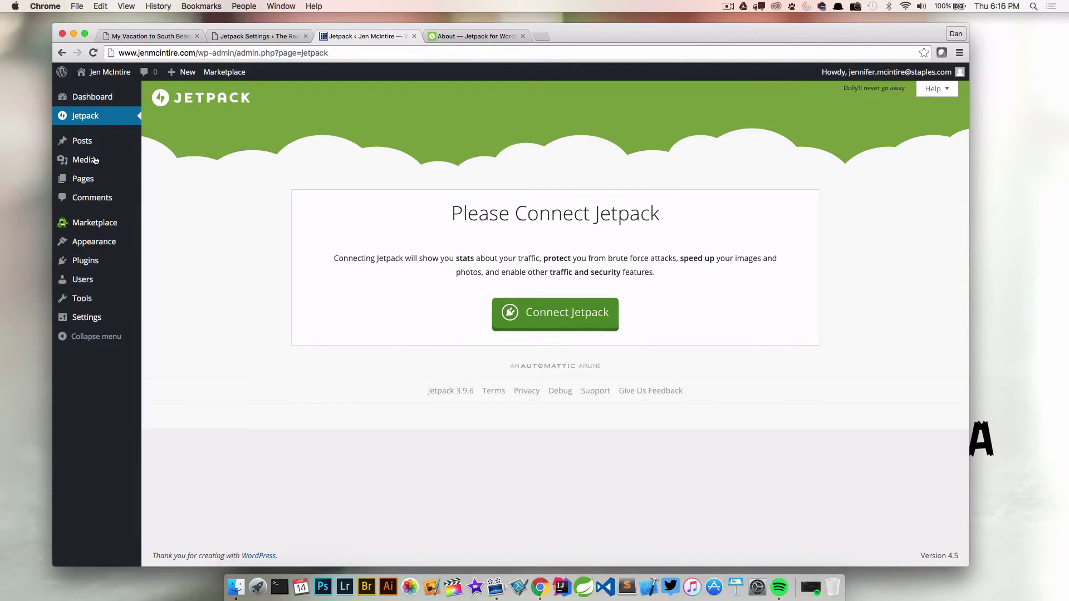
click(558, 323)
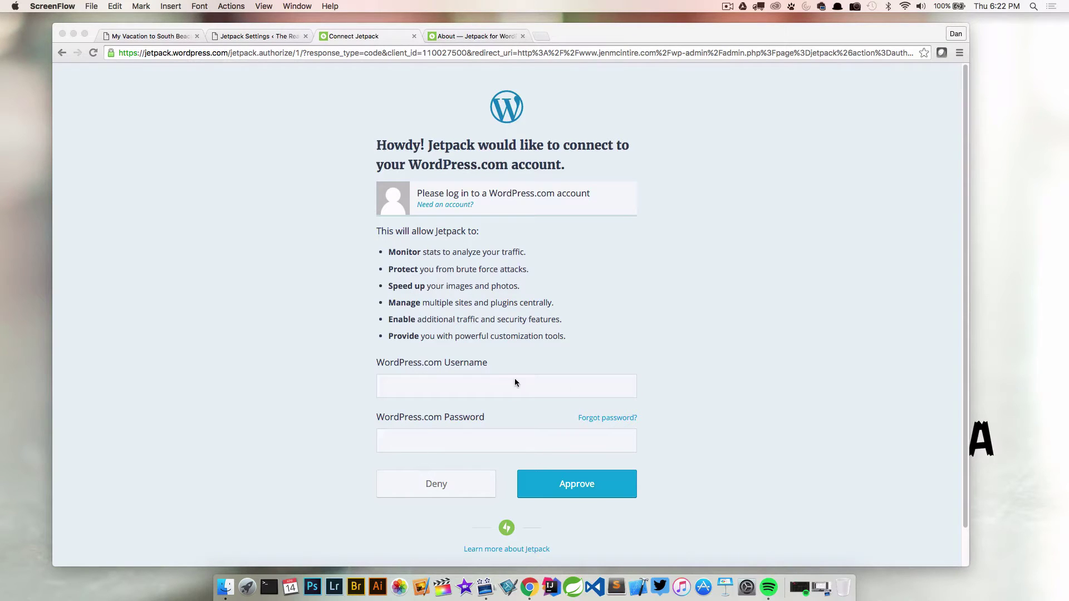
Open the 'Need an account?' sign-up link in an Incognito window.
click(430, 378)
click(426, 384)
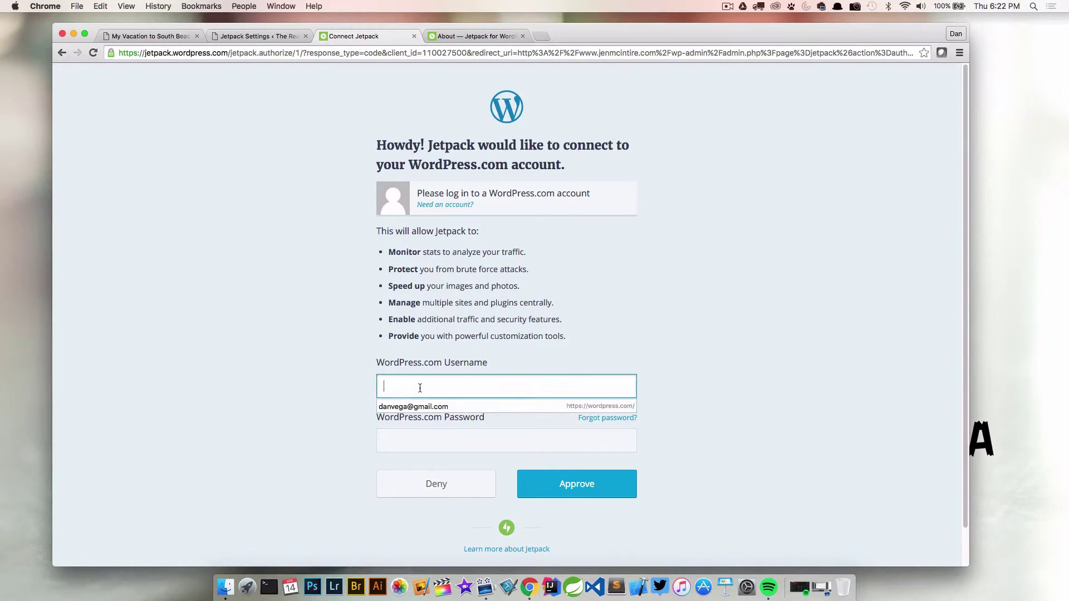
click(364, 444)
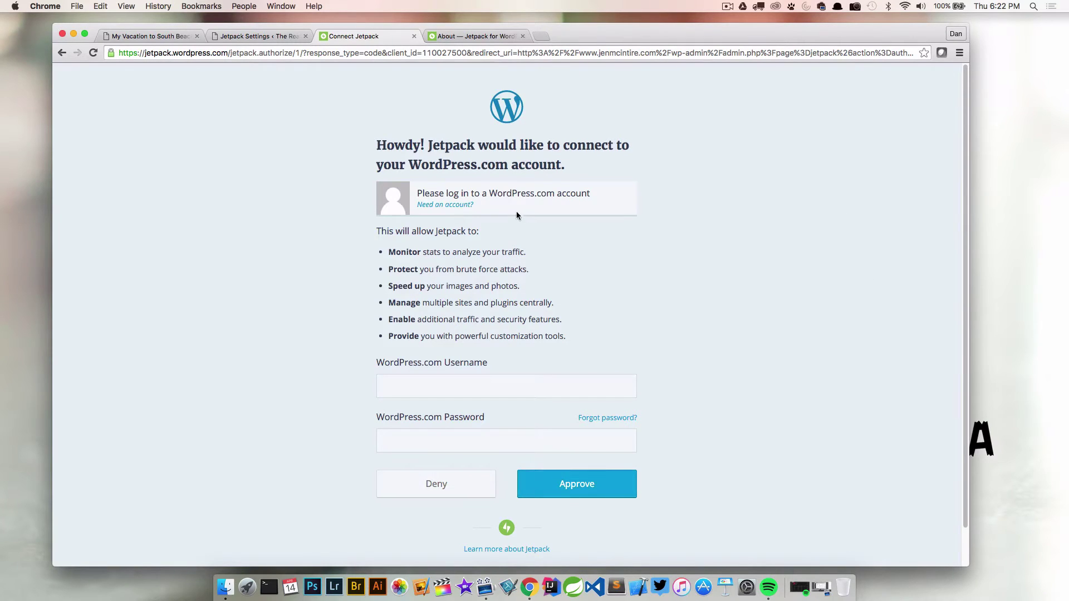
right_click(454, 209)
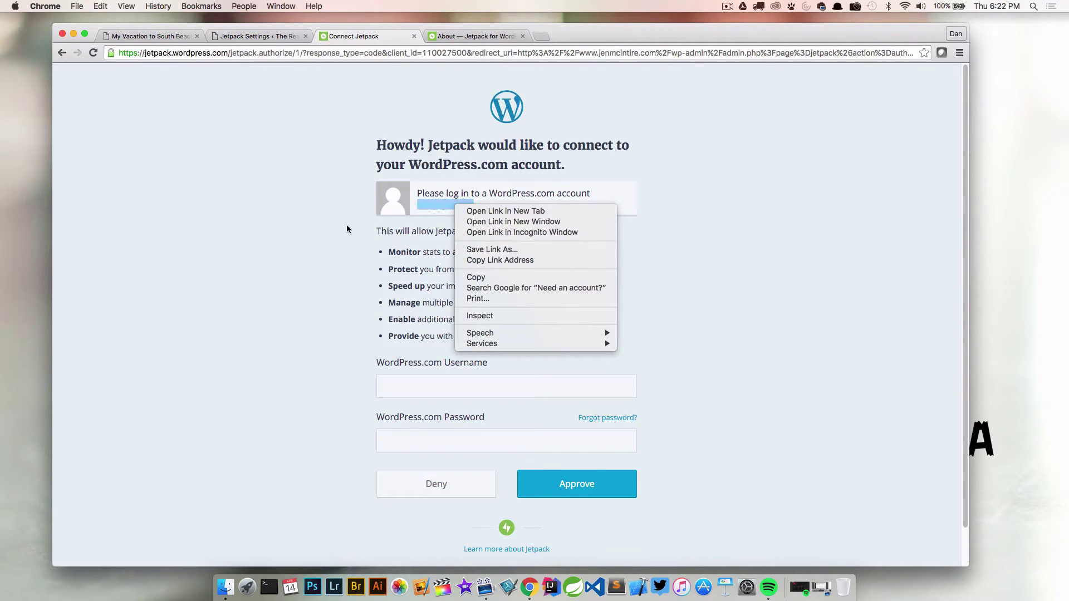
click(411, 224)
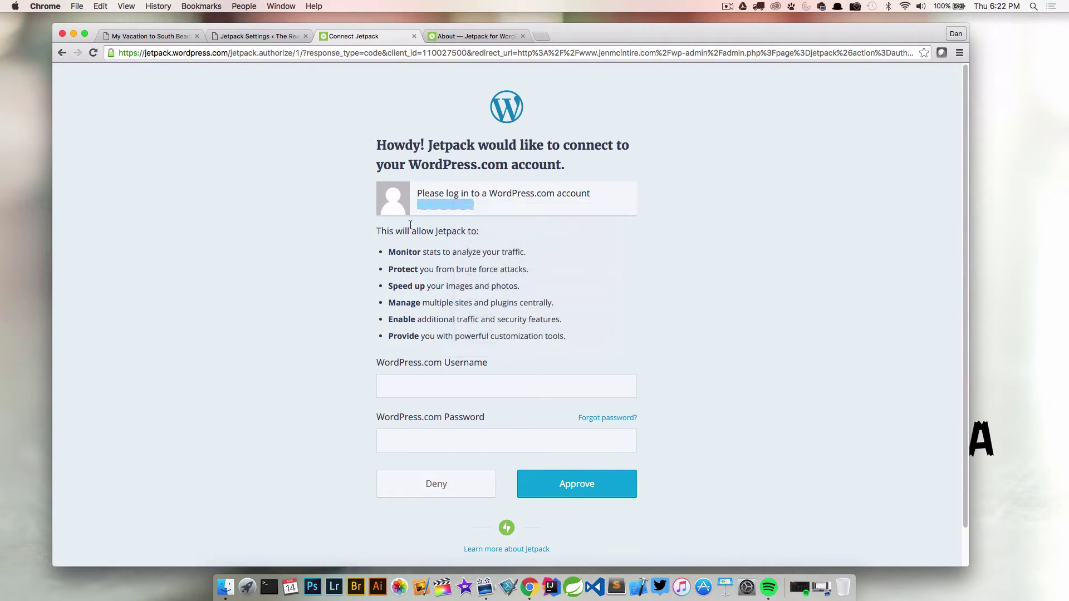
right_click(441, 210)
click(458, 234)
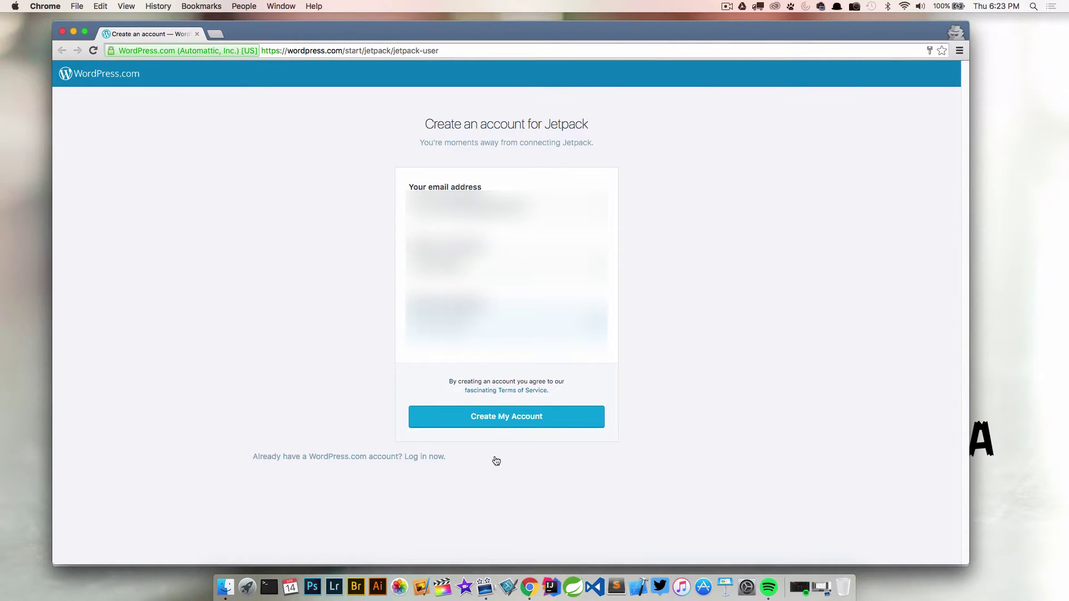
Submit the filled-in Create My Account form to create the WordPress.com account.
key(Return)
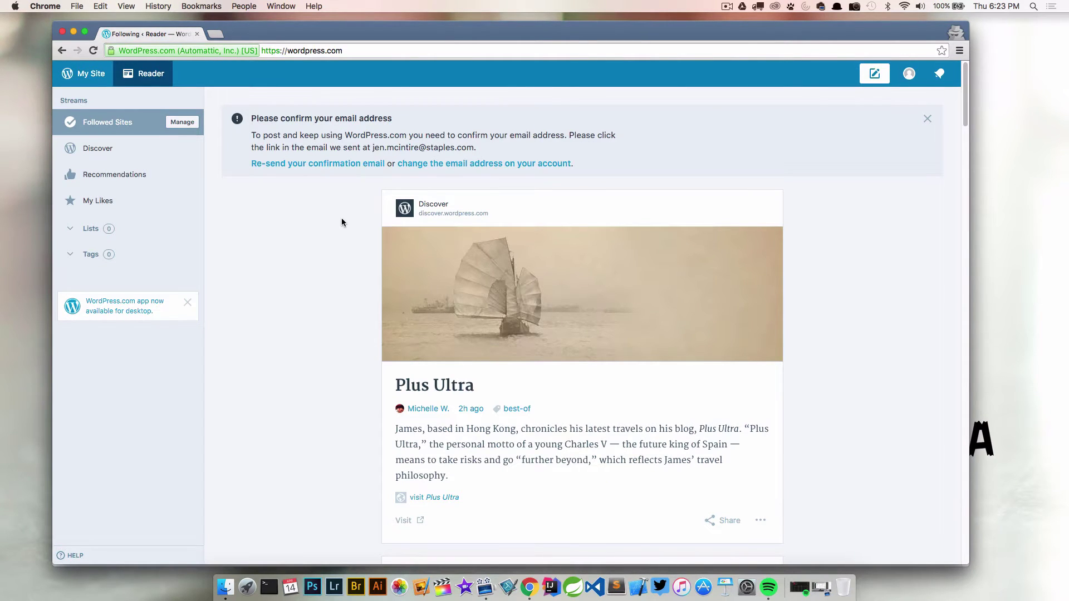
Close the Reader window, enter the WordPress.com credentials, and approve the Jetpack connection.
click(63, 32)
click(438, 385)
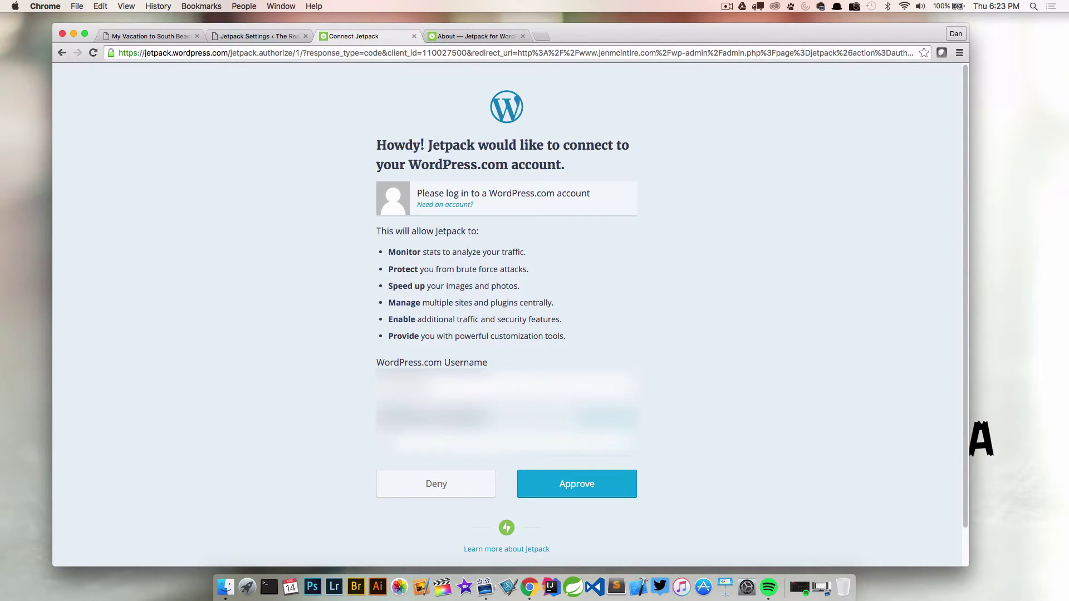
click(575, 485)
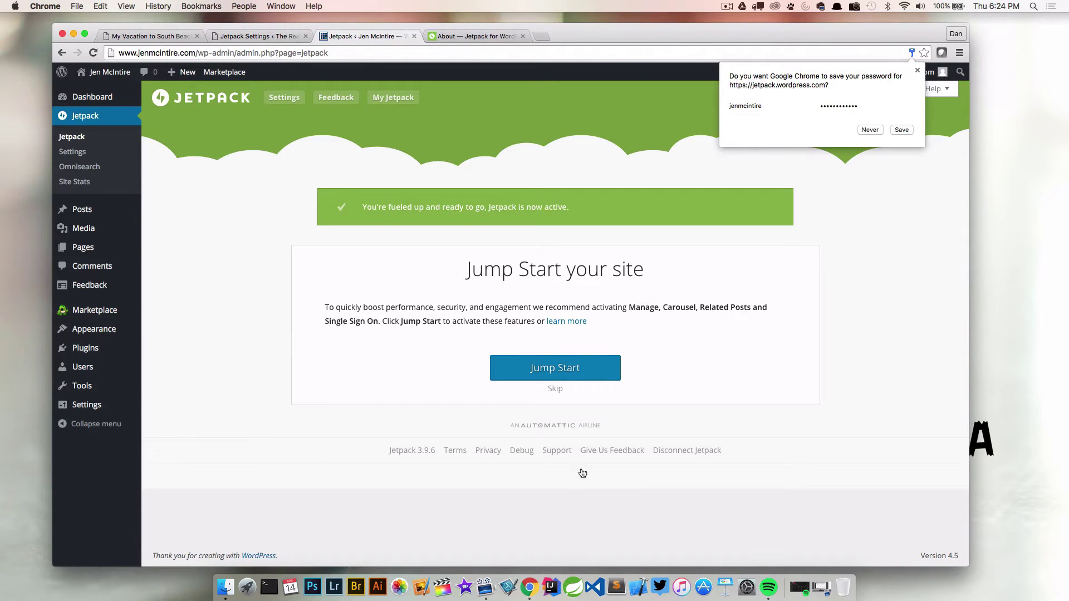
Choose Never on Chrome's prompt to save the WordPress.com password.
click(870, 130)
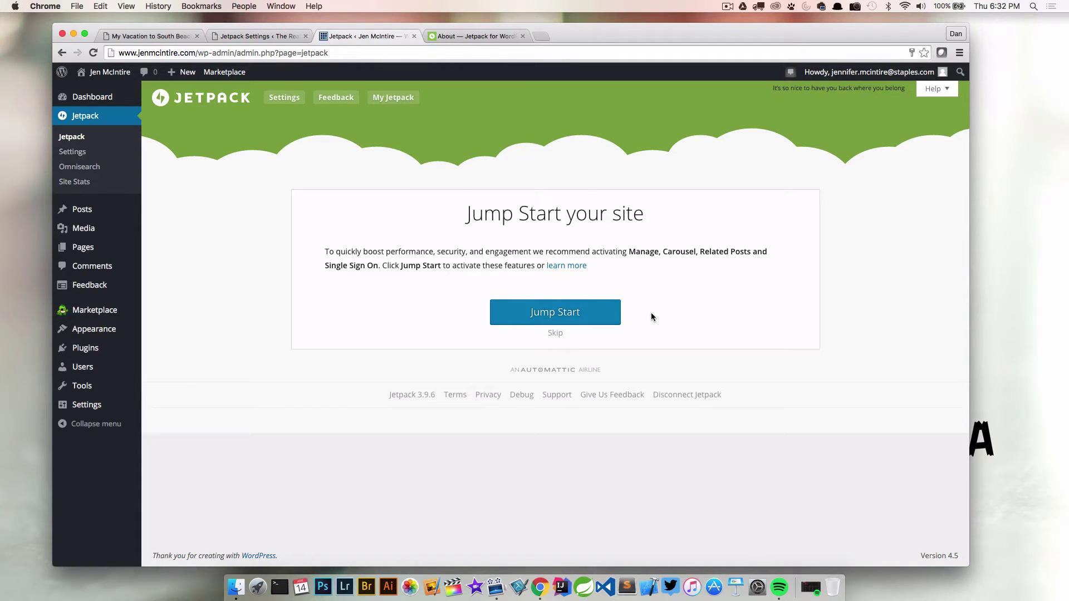
Run Jetpack Jump Start to activate recommended features, then review the feature overview.
click(559, 313)
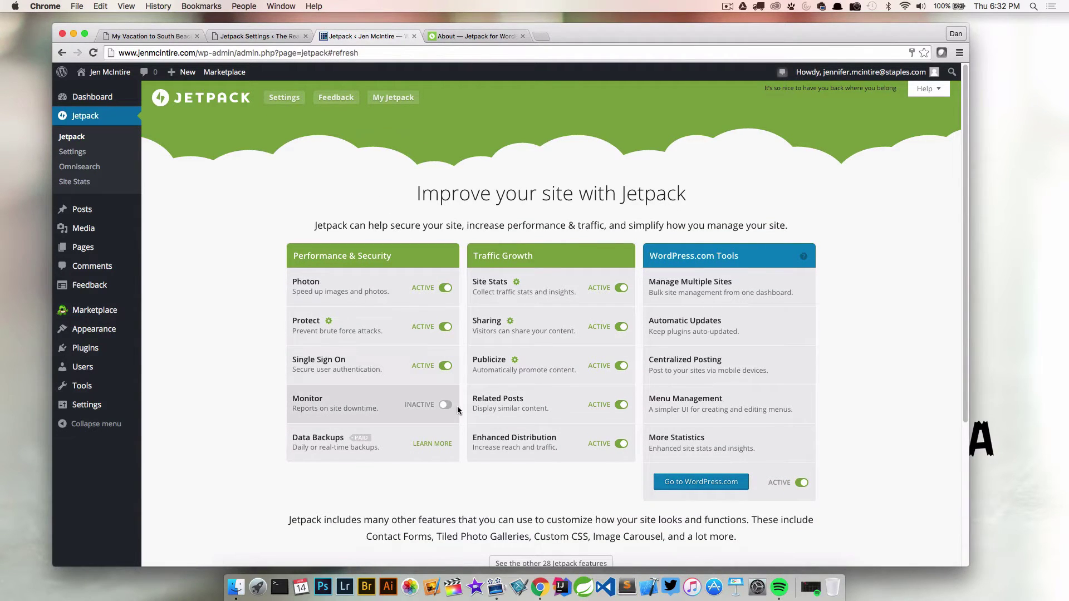
scroll(459, 410, down, 5)
scroll(459, 415, up, 5)
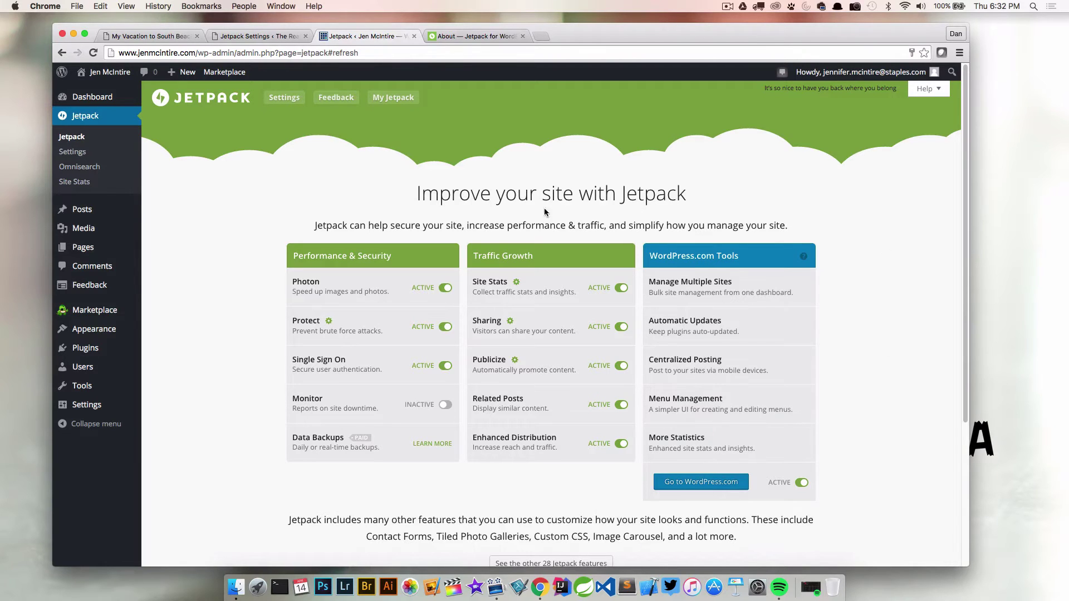
scroll(263, 228, down, 3)
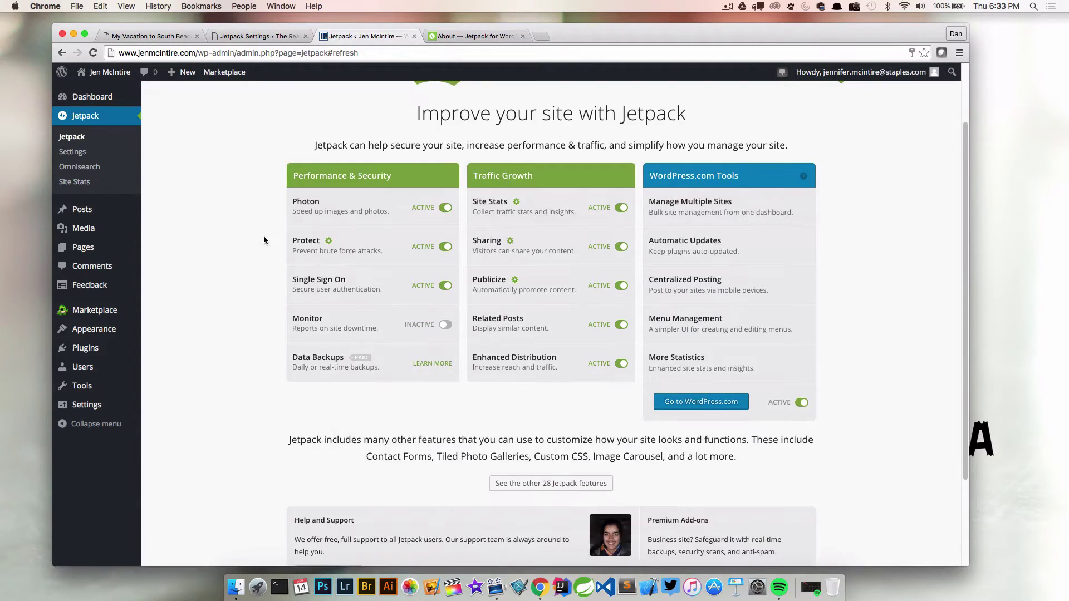
scroll(262, 254, down, 3)
scroll(263, 267, up, 6)
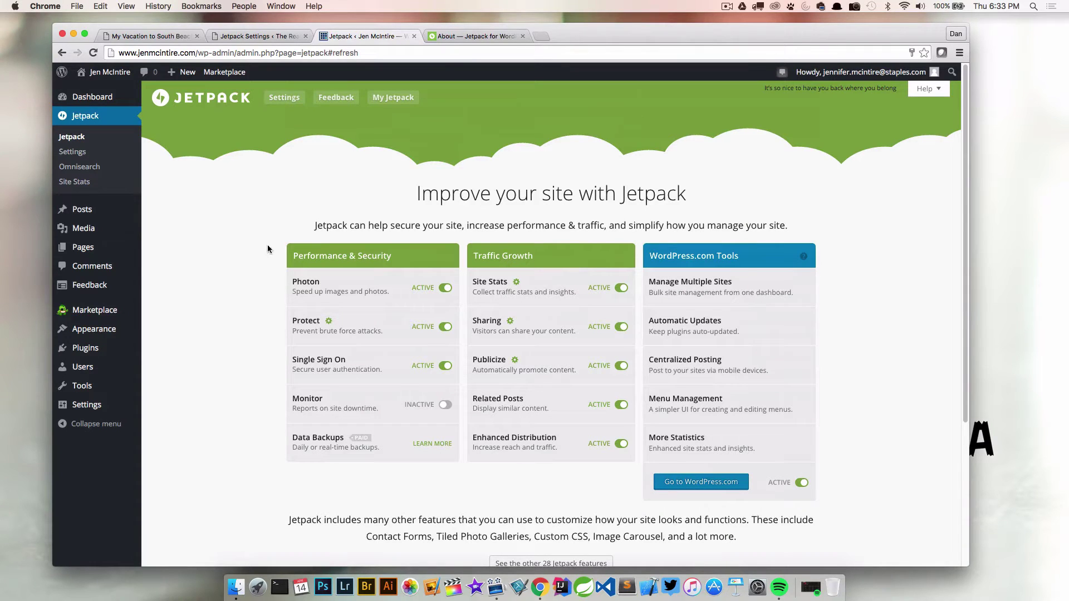
Go to Jetpack > Settings to list all 37 modules.
click(72, 152)
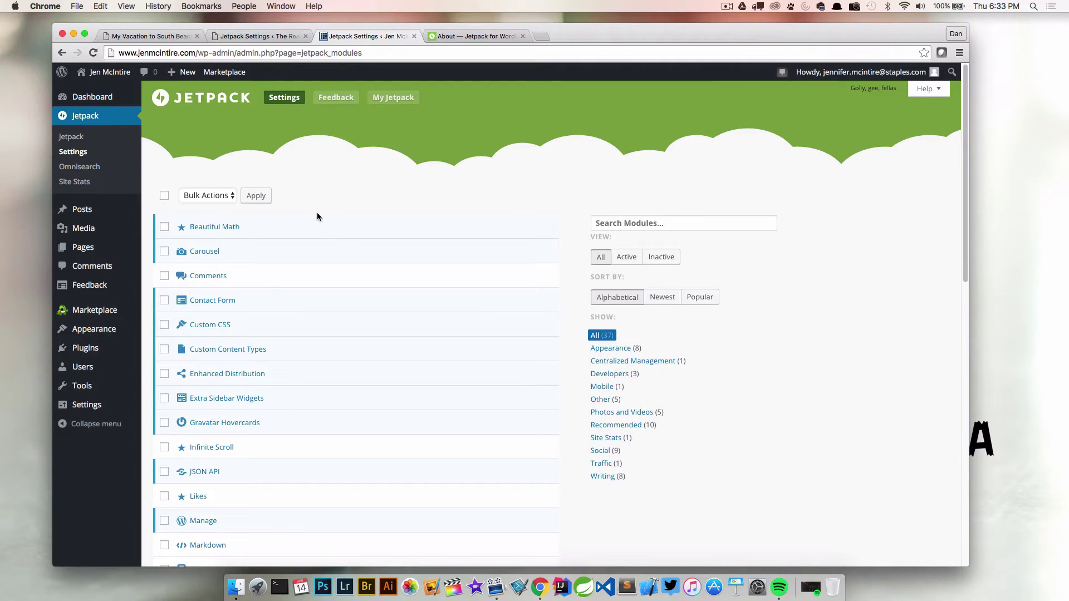
click(216, 227)
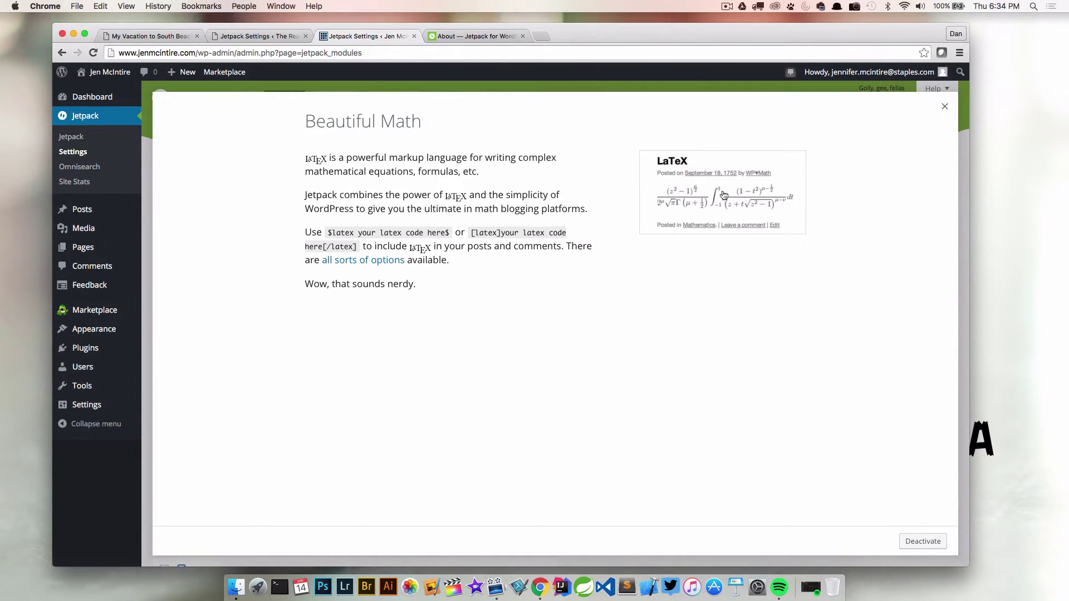
click(945, 107)
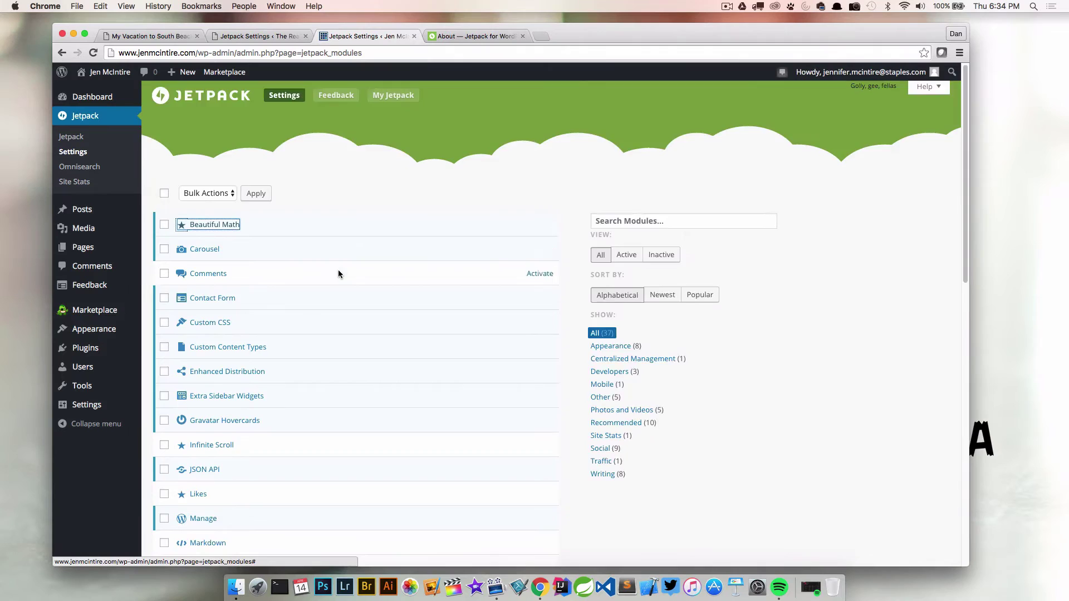
scroll(339, 272, down, 10)
scroll(334, 444, up, 7)
scroll(342, 295, up, 5)
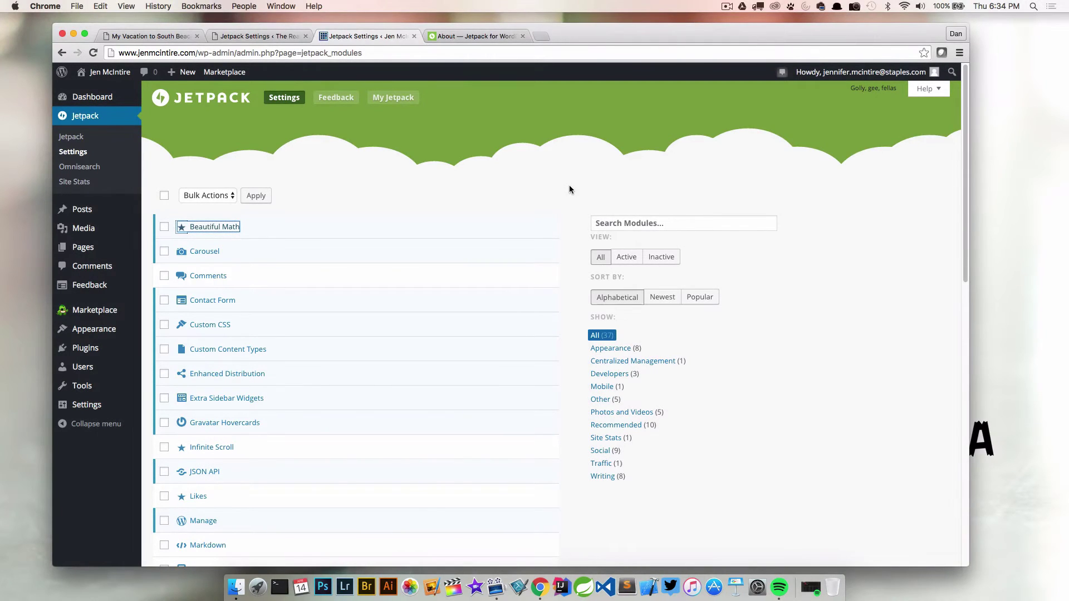
click(216, 300)
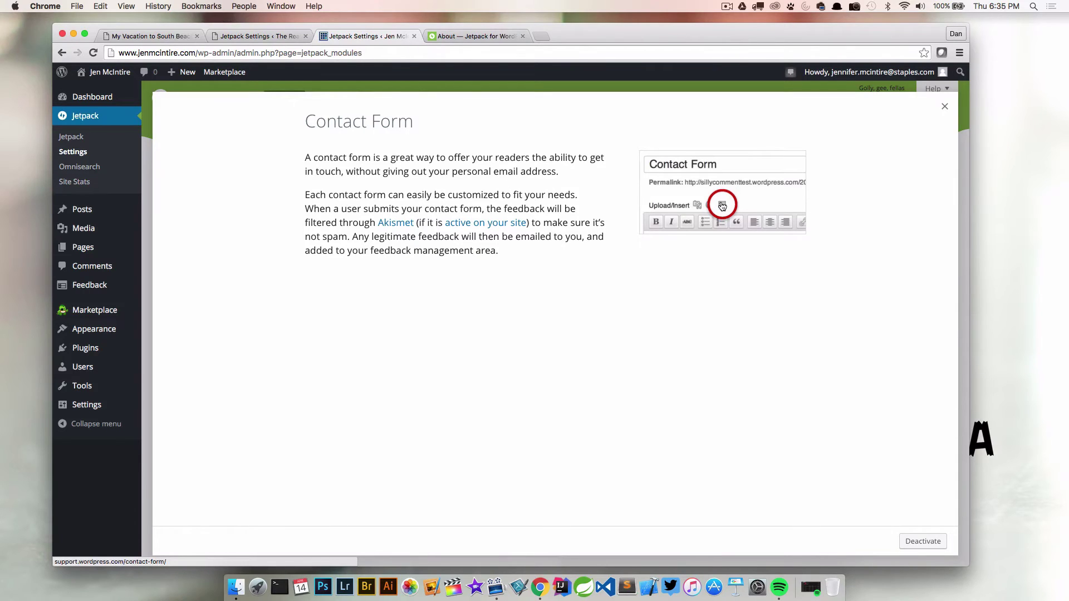
Close the Contact Form description and open the Hello world! post in the editor.
click(945, 106)
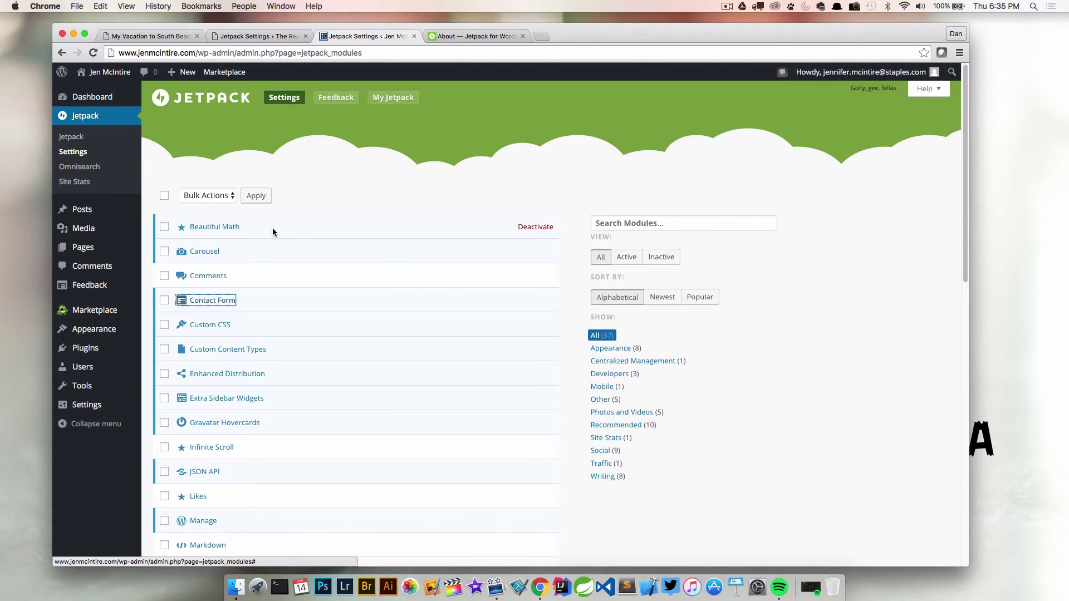
mouse_move(99, 248)
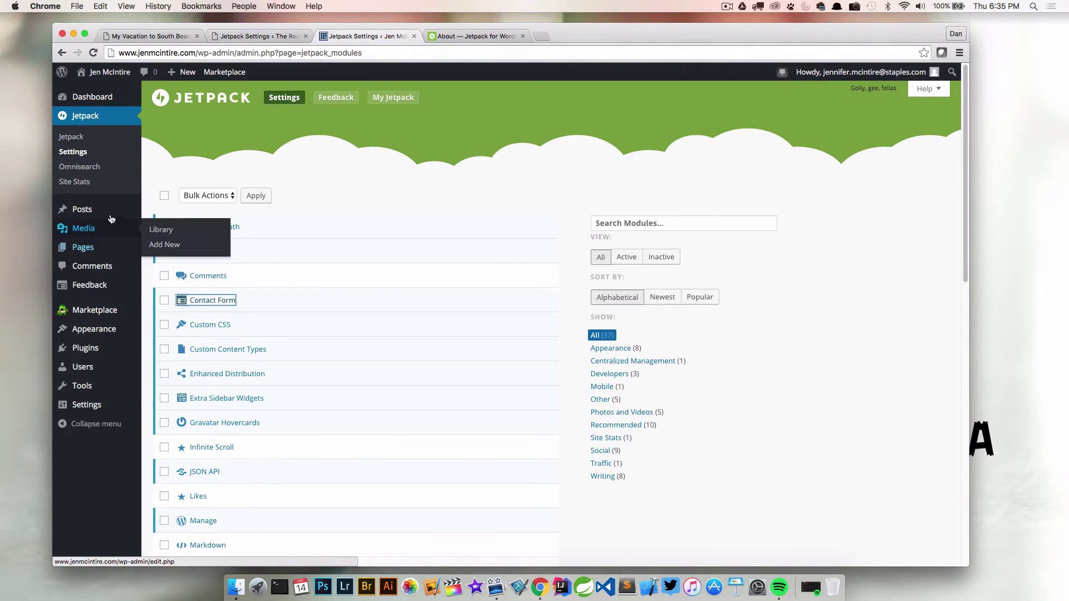
mouse_move(126, 216)
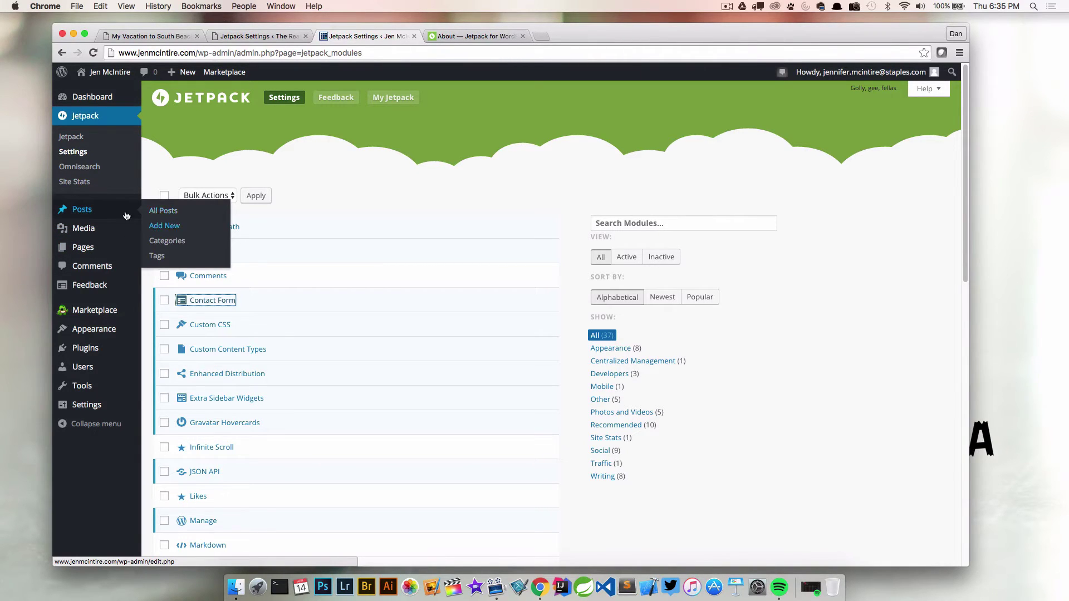
click(162, 210)
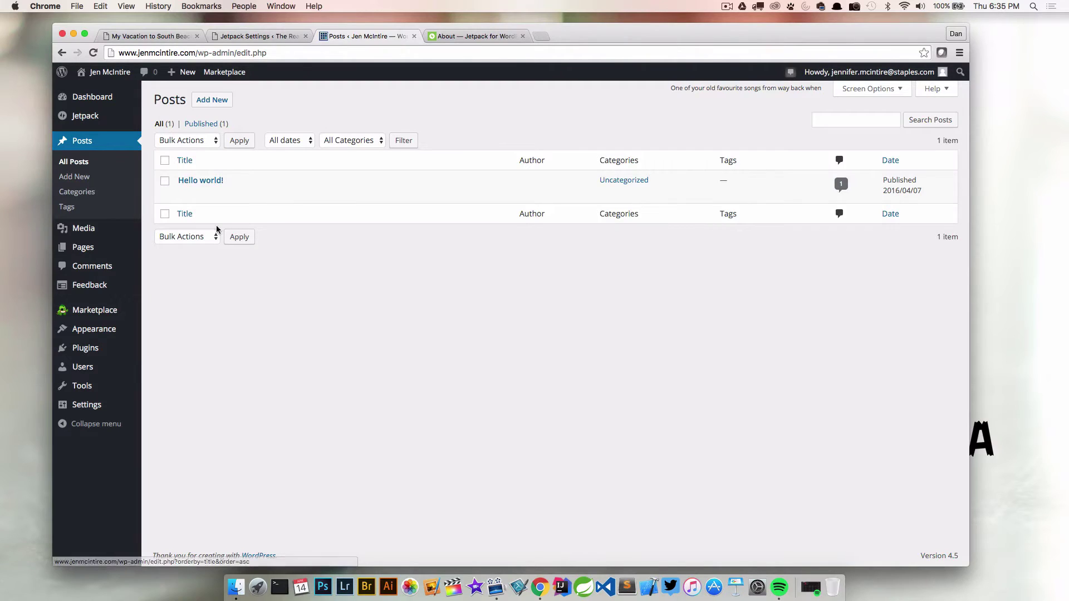
click(220, 181)
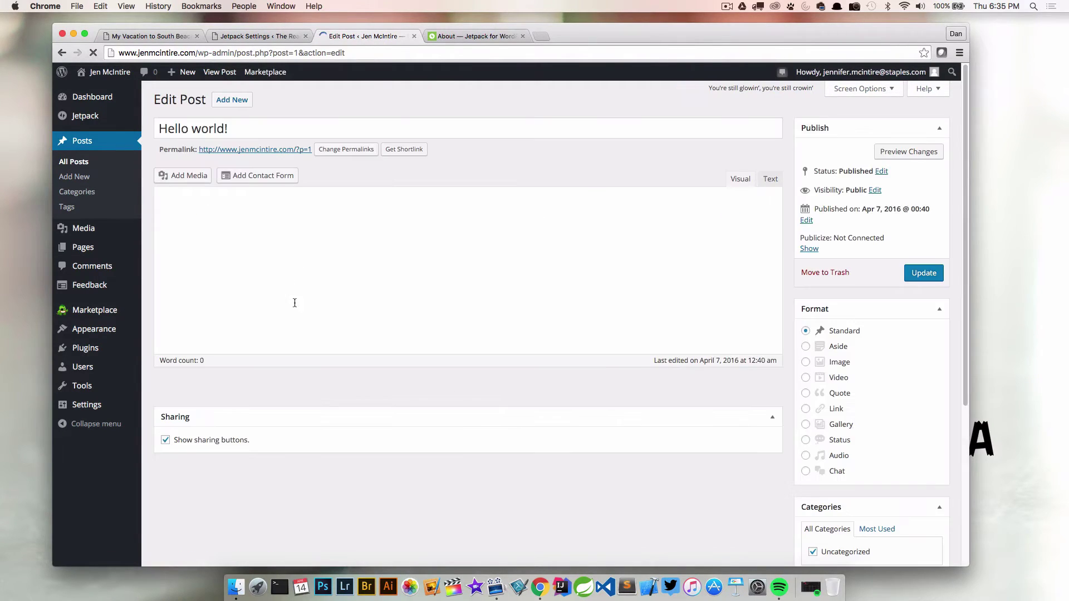
click(393, 307)
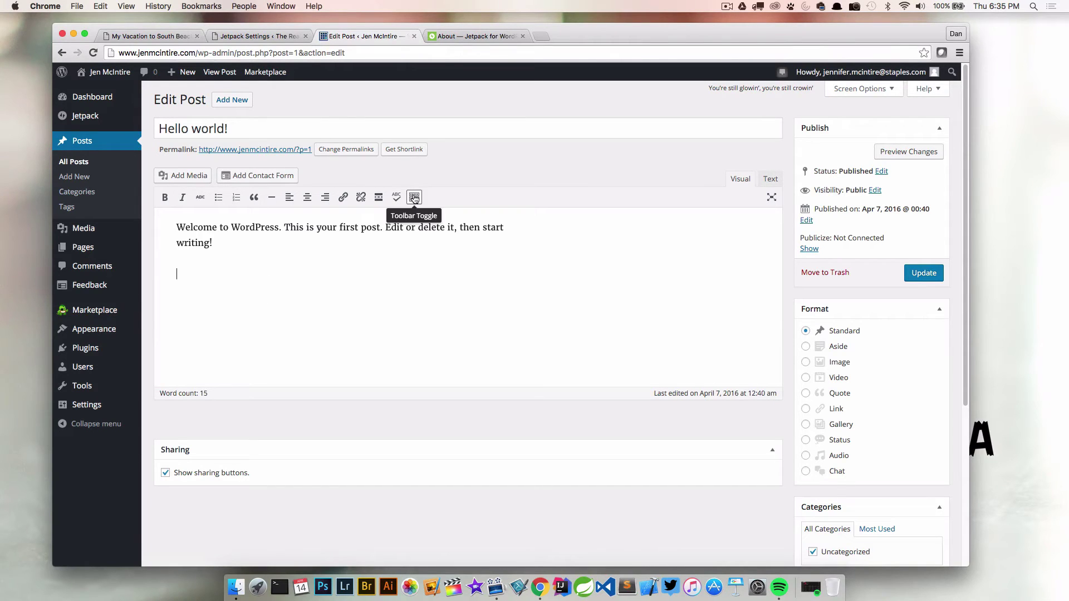
Open the Add Contact Form builder, view Email notifications, then close it unsaved.
click(285, 175)
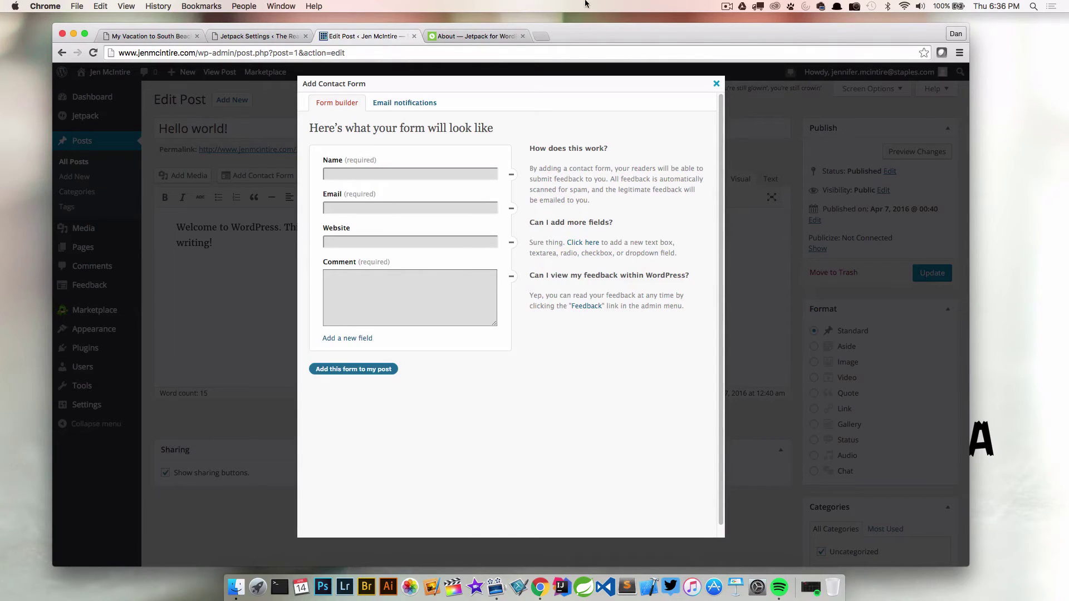
click(408, 105)
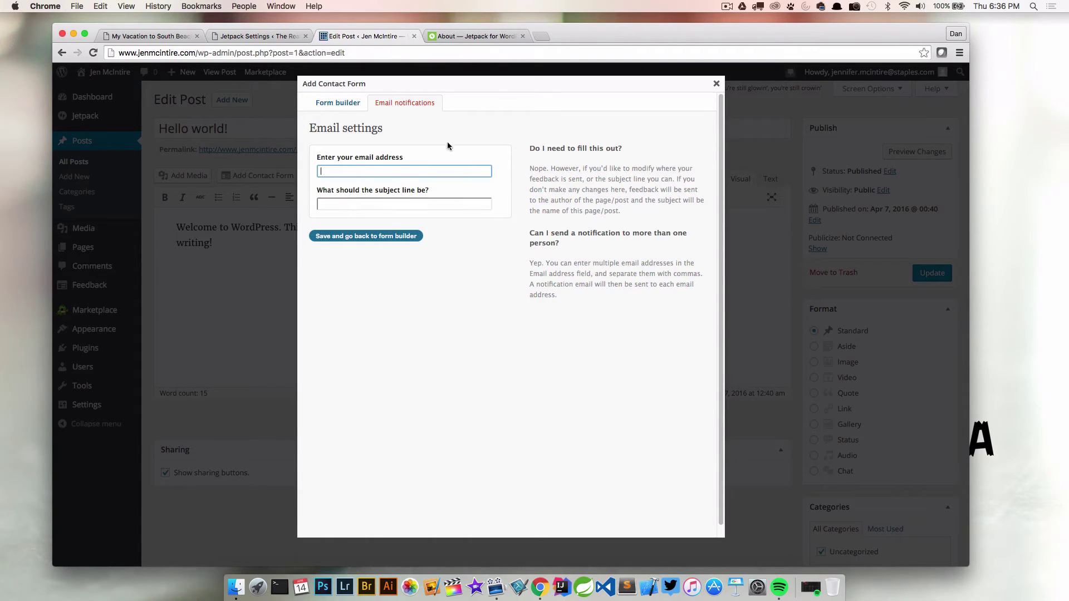
click(715, 84)
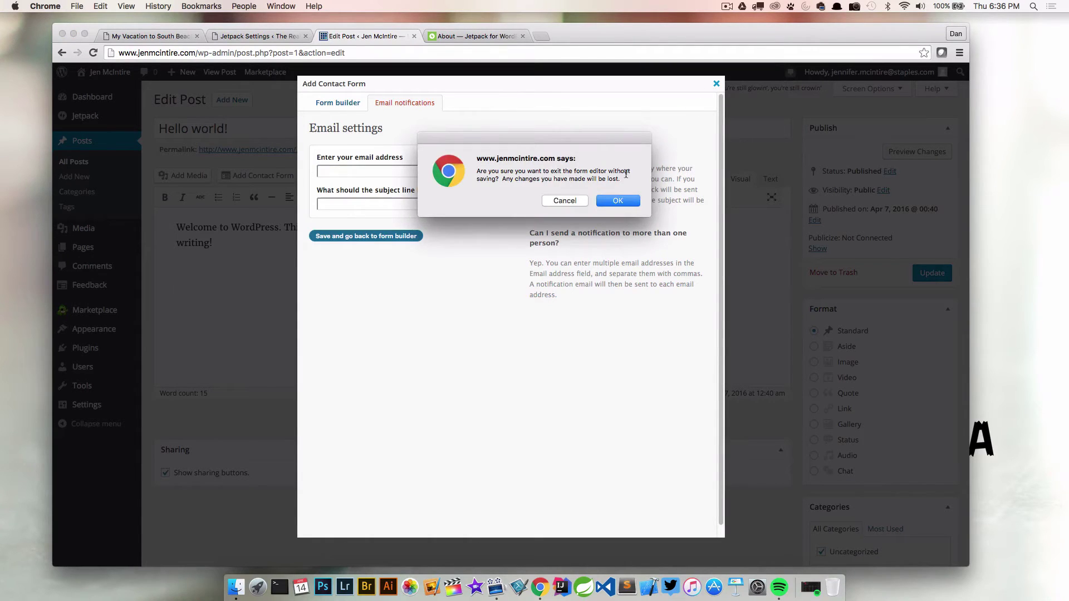
click(622, 203)
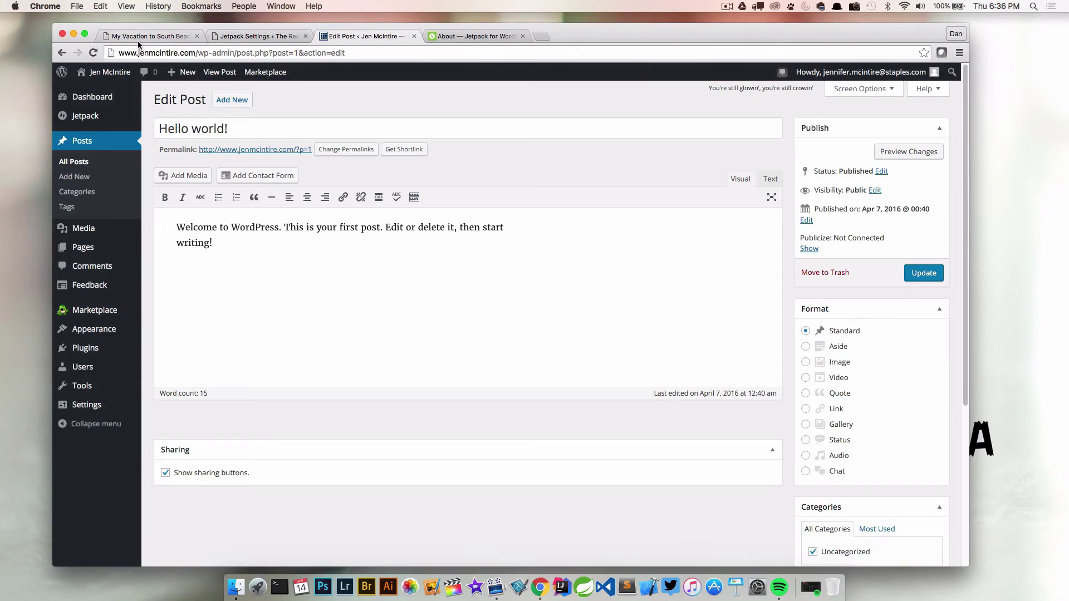
Switch to the South Beach vacation post tab, open Contact, and try the Name field.
click(227, 38)
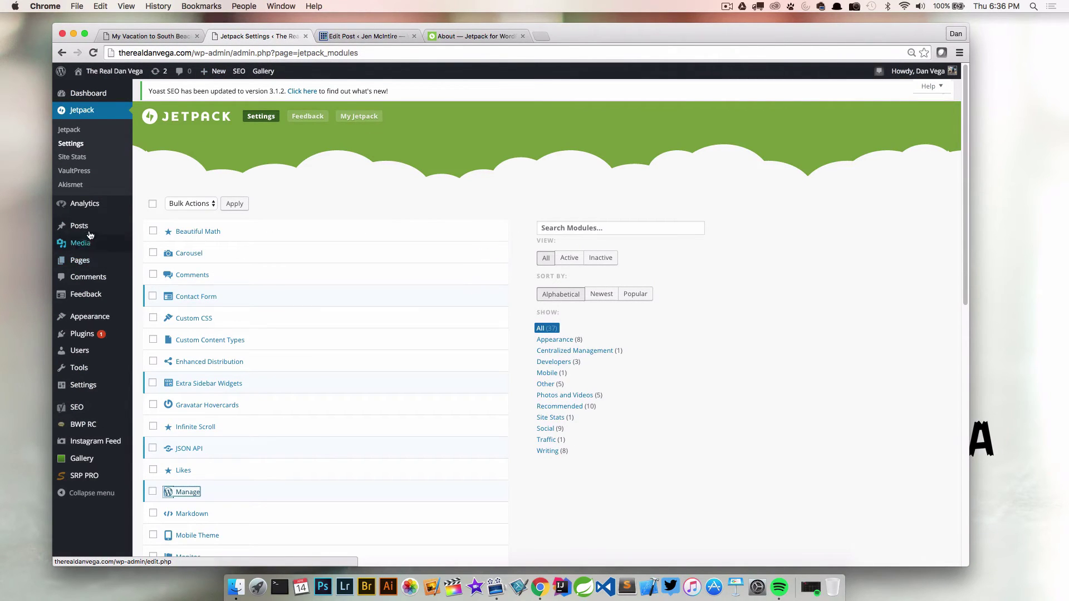
mouse_move(86, 230)
click(149, 37)
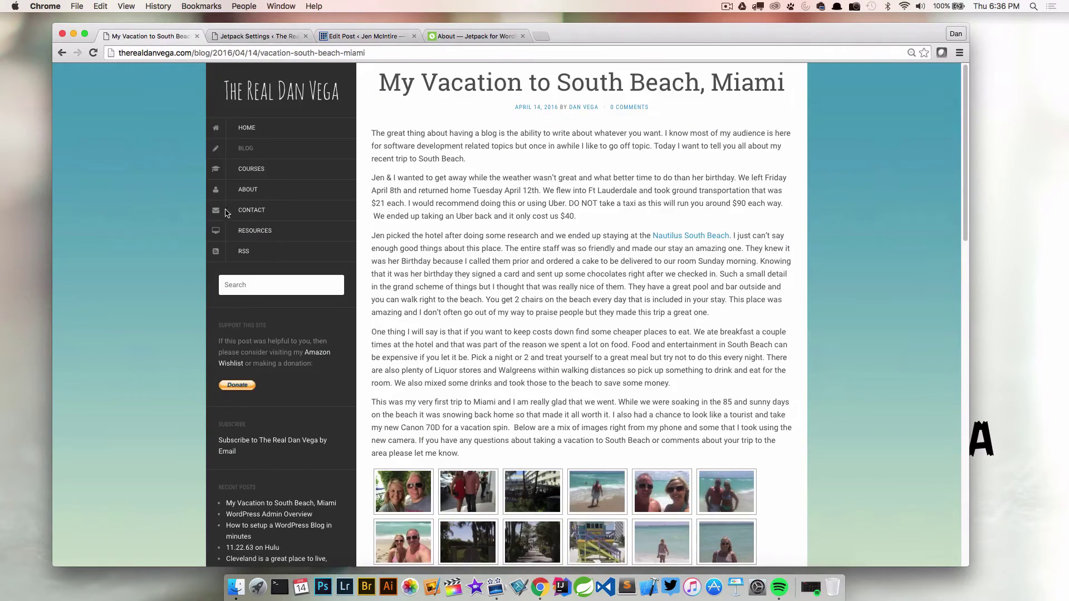
click(254, 210)
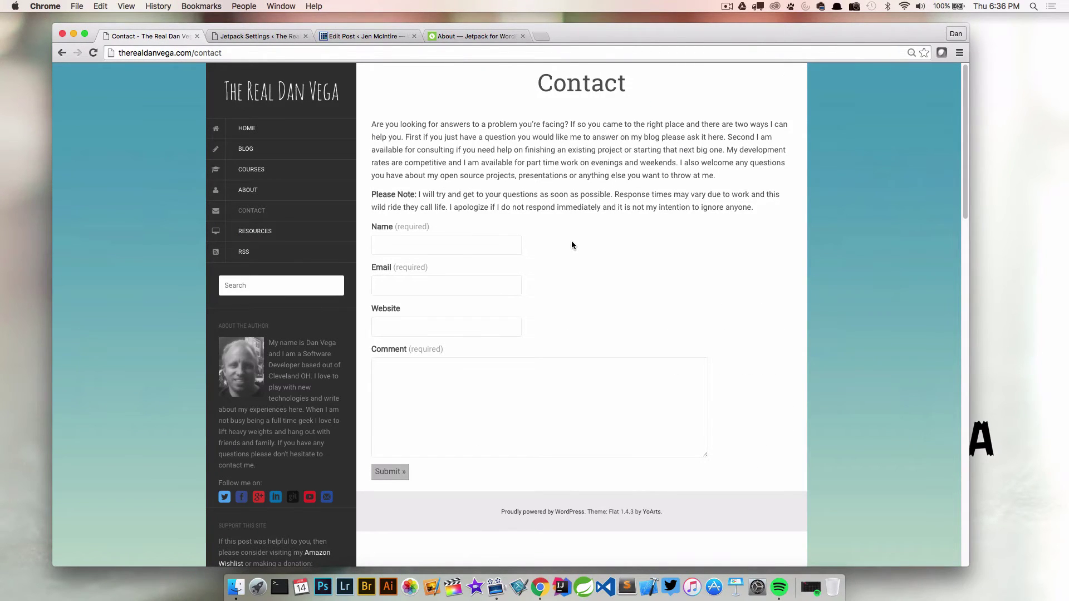
click(500, 245)
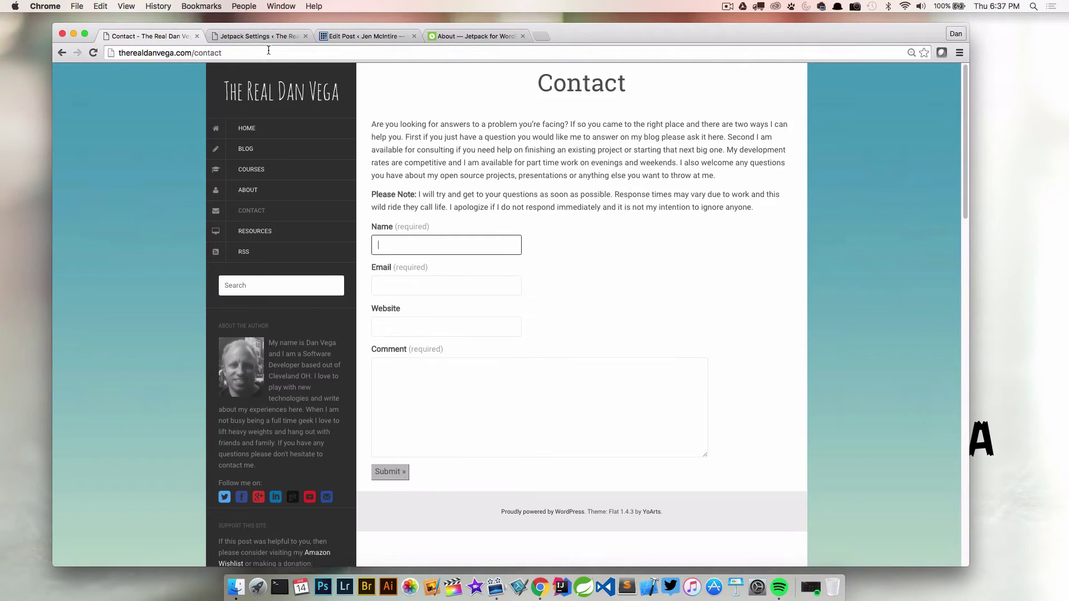
Move the Jetpack About tab to first position and go back to the Hello world! editor.
click(476, 36)
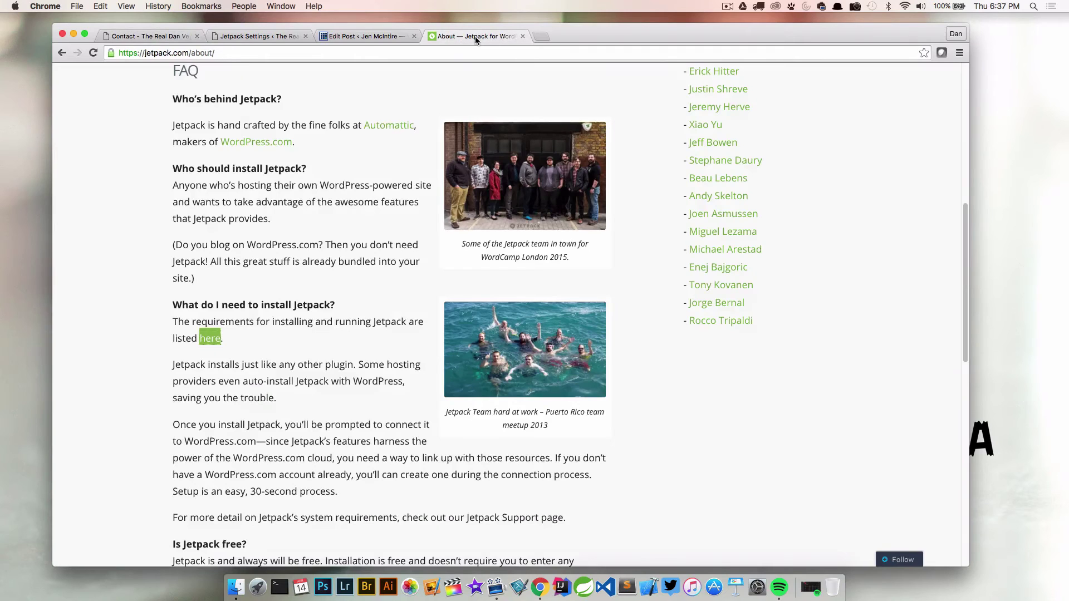
drag(520, 38, 133, 36)
click(481, 35)
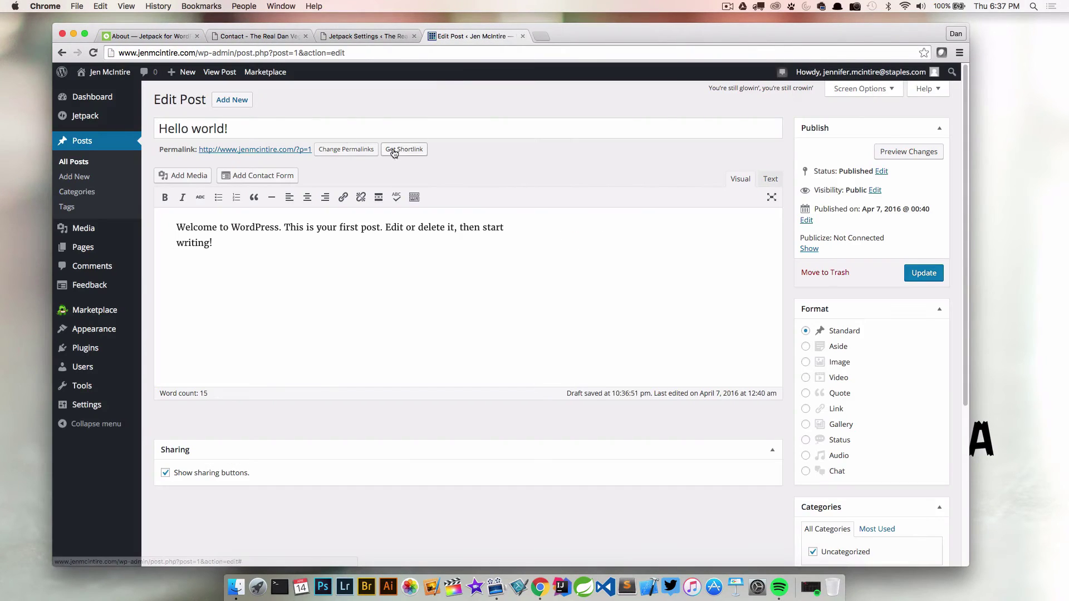
Leave the post editor for Jetpack and scroll through the Settings list of modules.
click(113, 126)
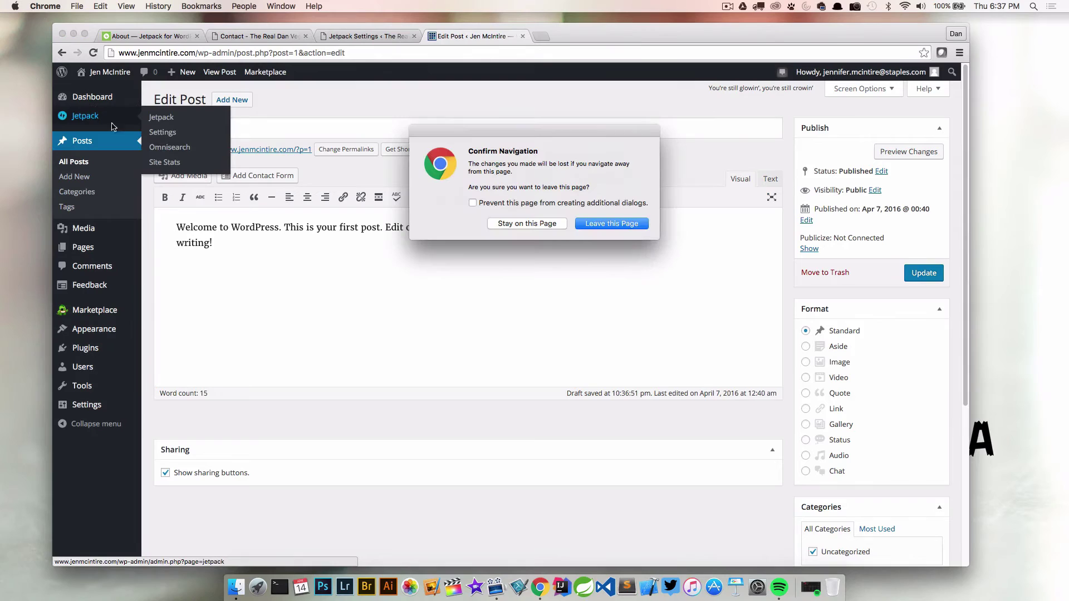
click(585, 225)
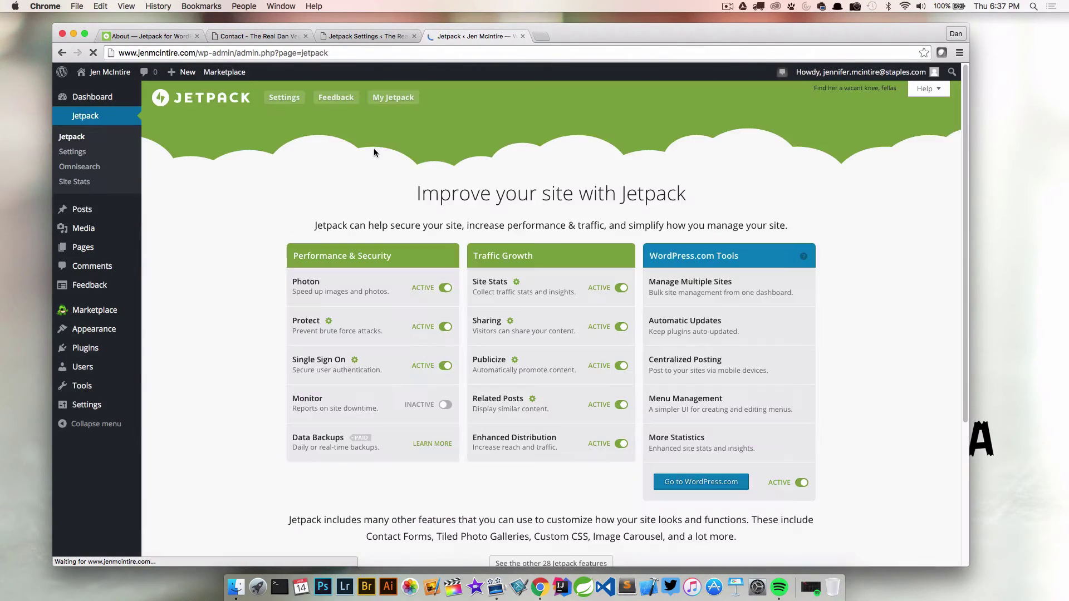
click(73, 152)
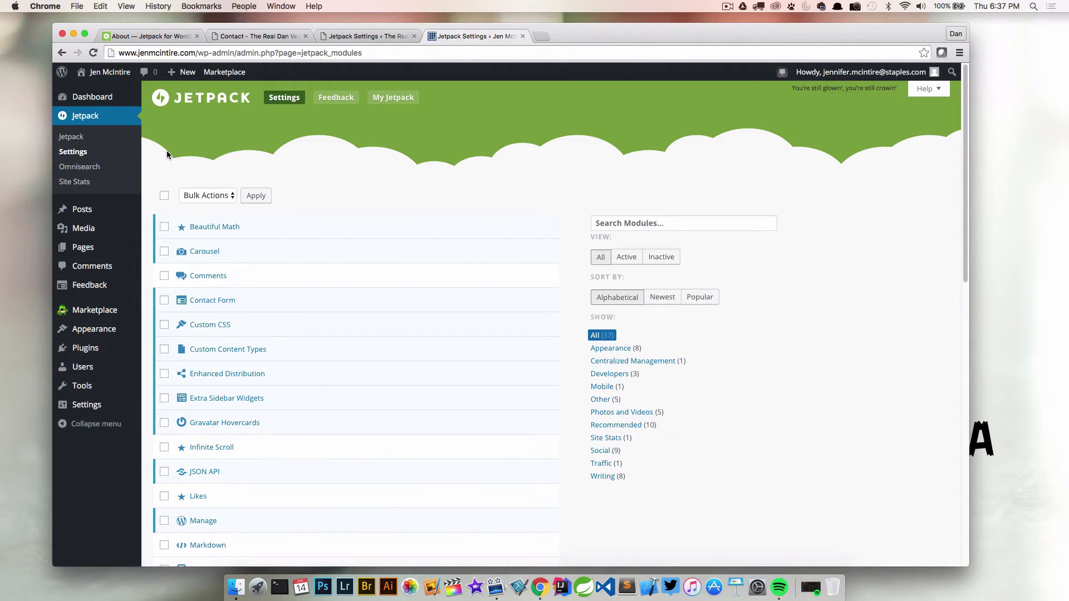
scroll(315, 341, down, 2)
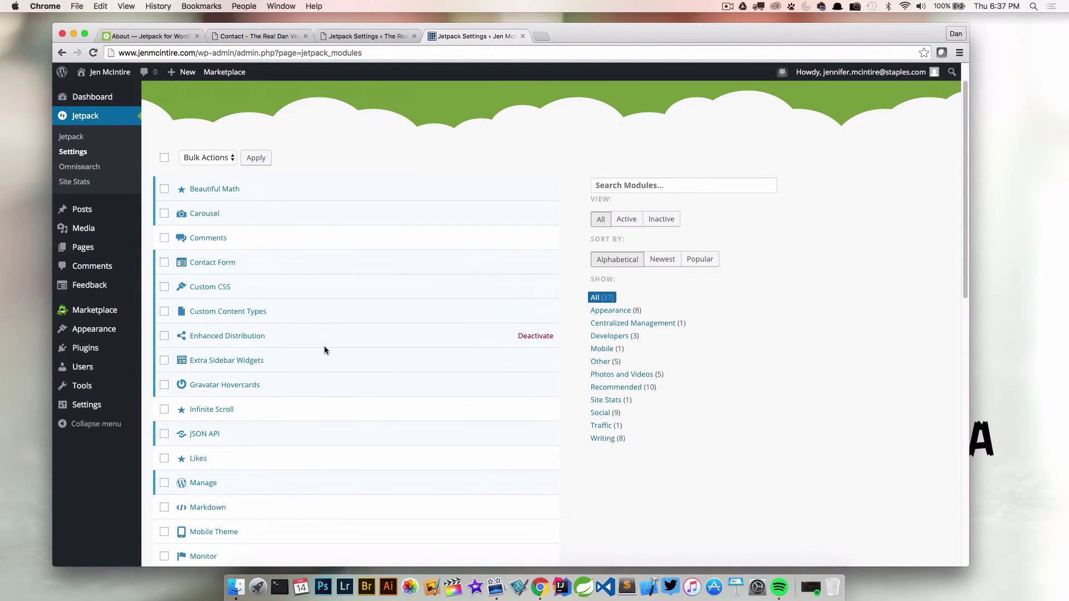
scroll(334, 347, down, 6)
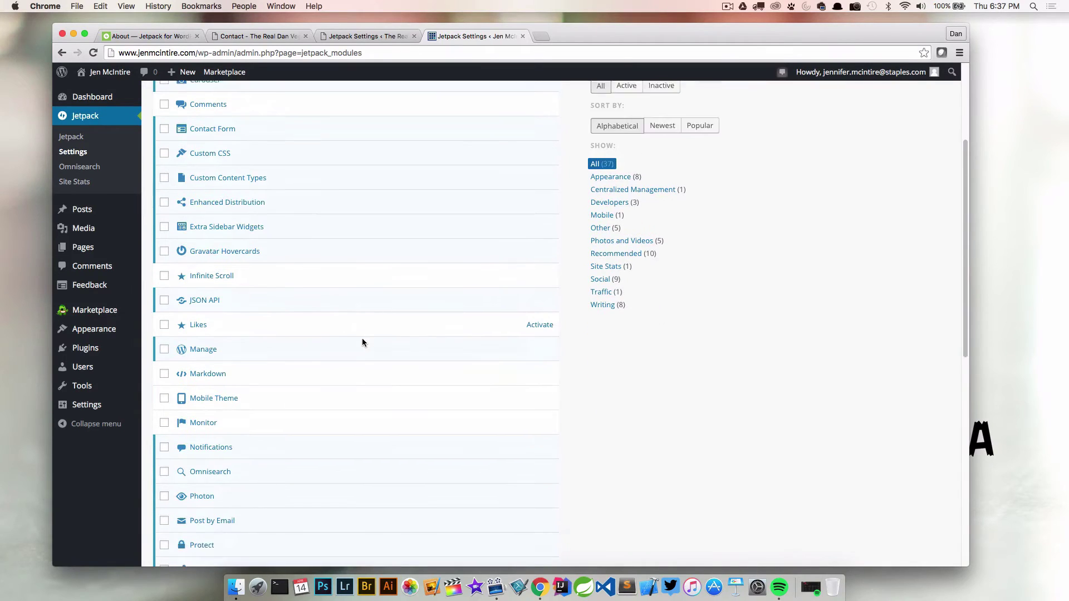
scroll(362, 343, down, 7)
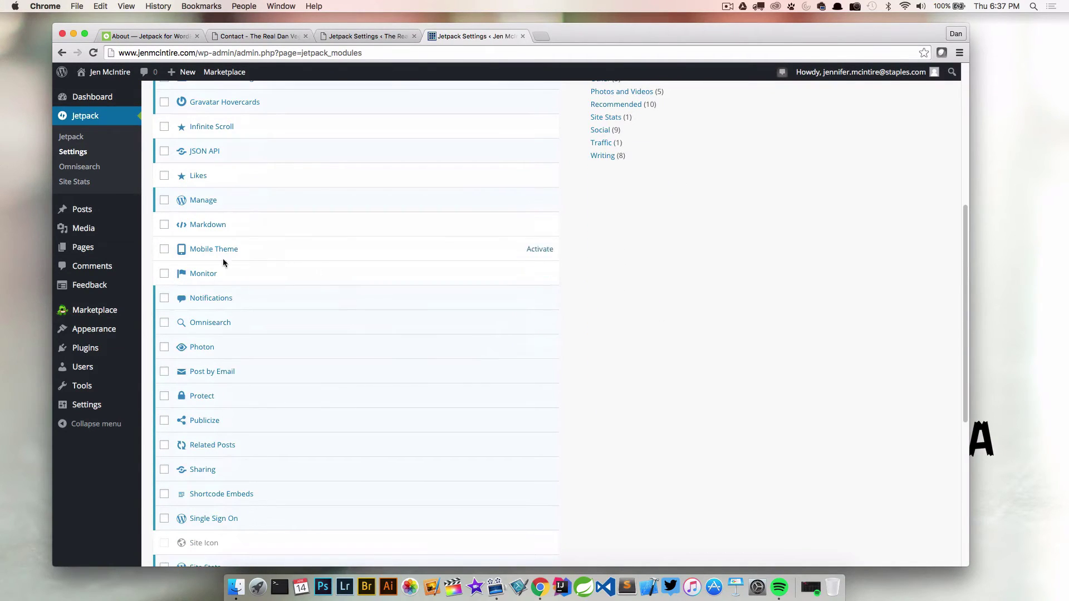
click(210, 372)
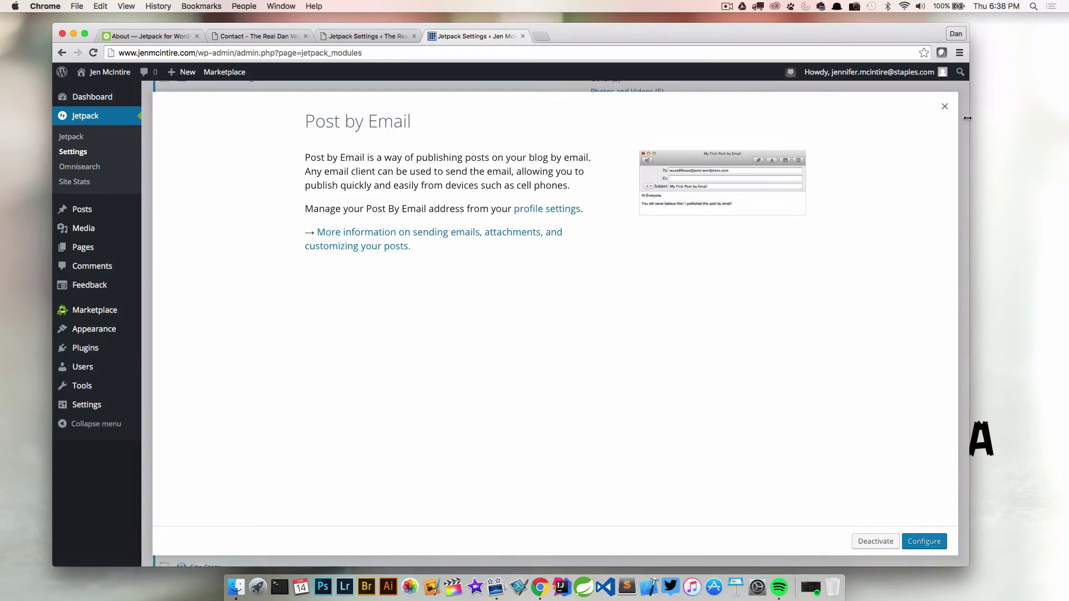
click(948, 104)
scroll(387, 313, down, 3)
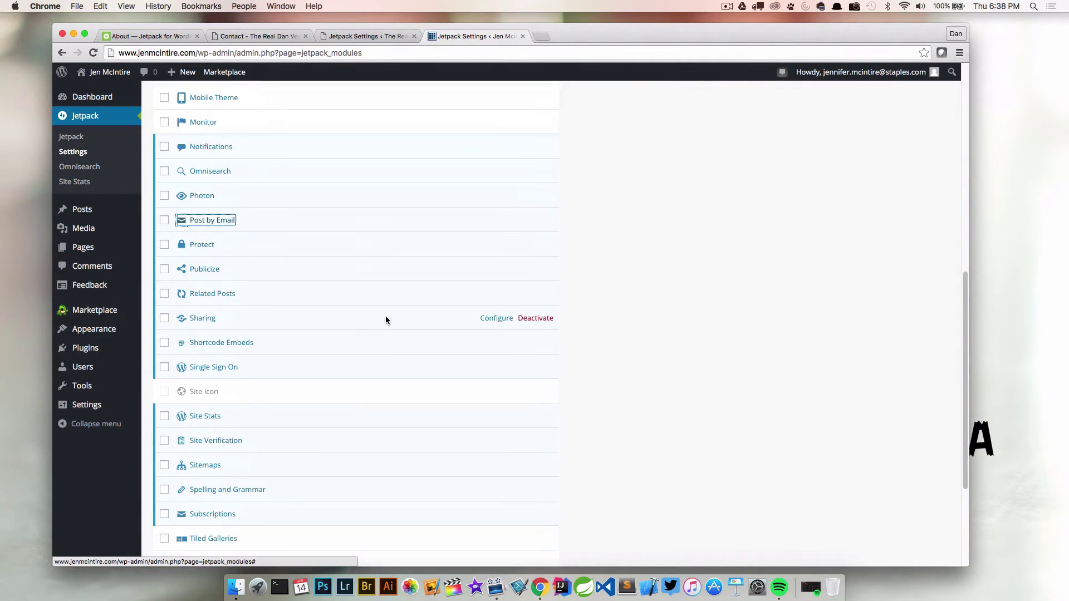
Open the Publicize module's description, then switch to the therealdanvega.com/contact tab.
click(204, 270)
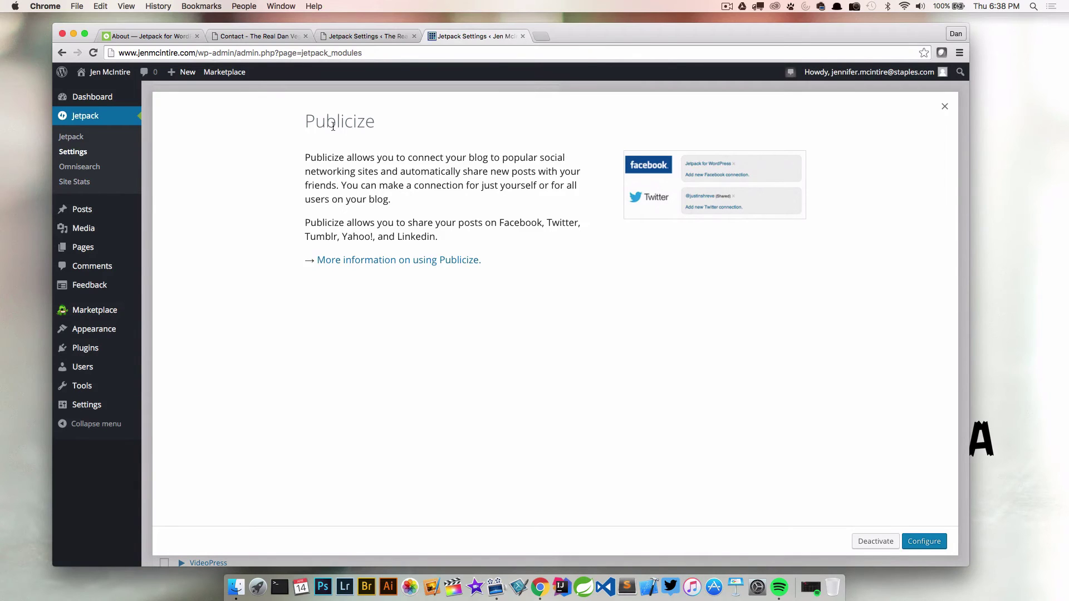
click(256, 37)
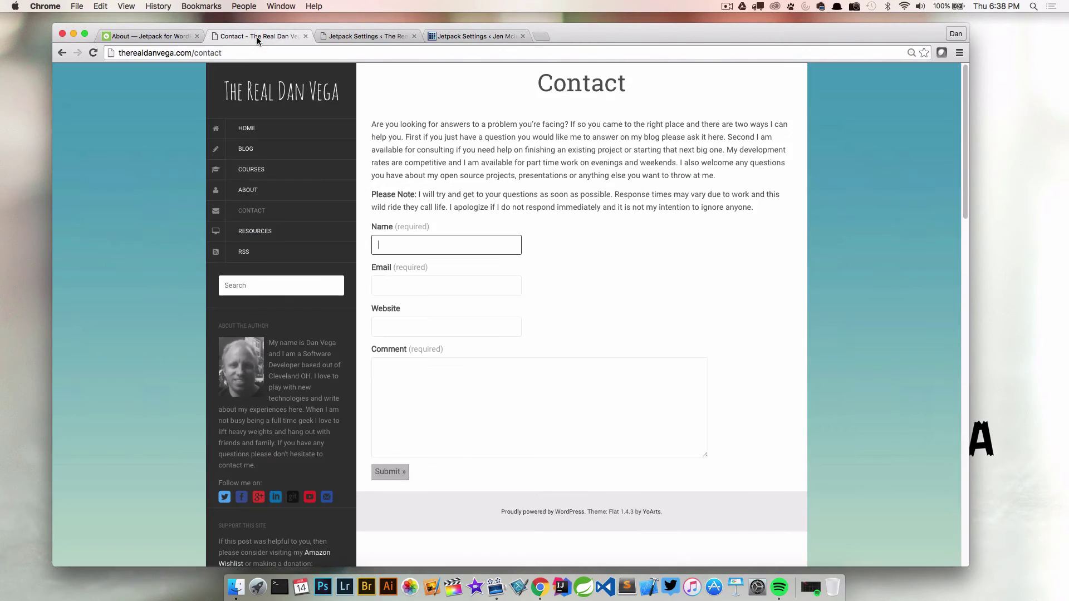
Start a new post on the second site and check its Publicize connections summary.
click(352, 35)
mouse_move(90, 231)
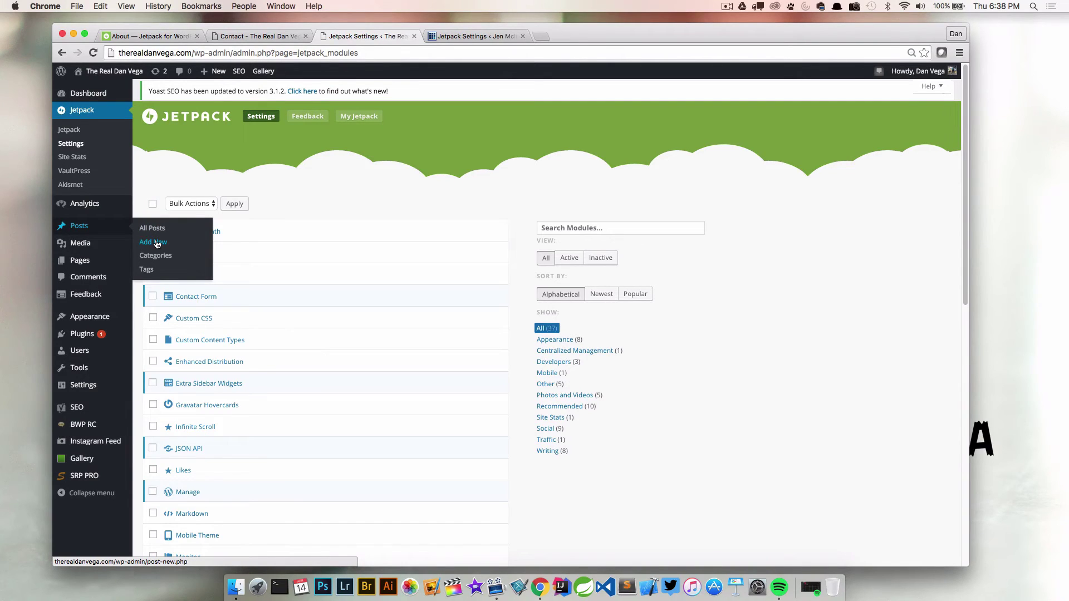
click(157, 243)
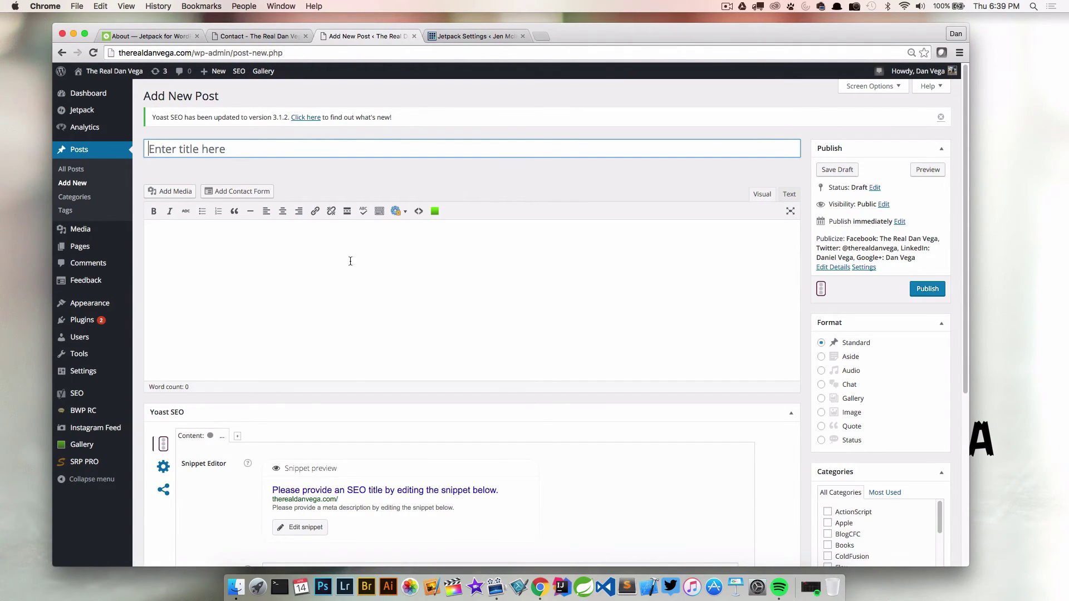
click(330, 271)
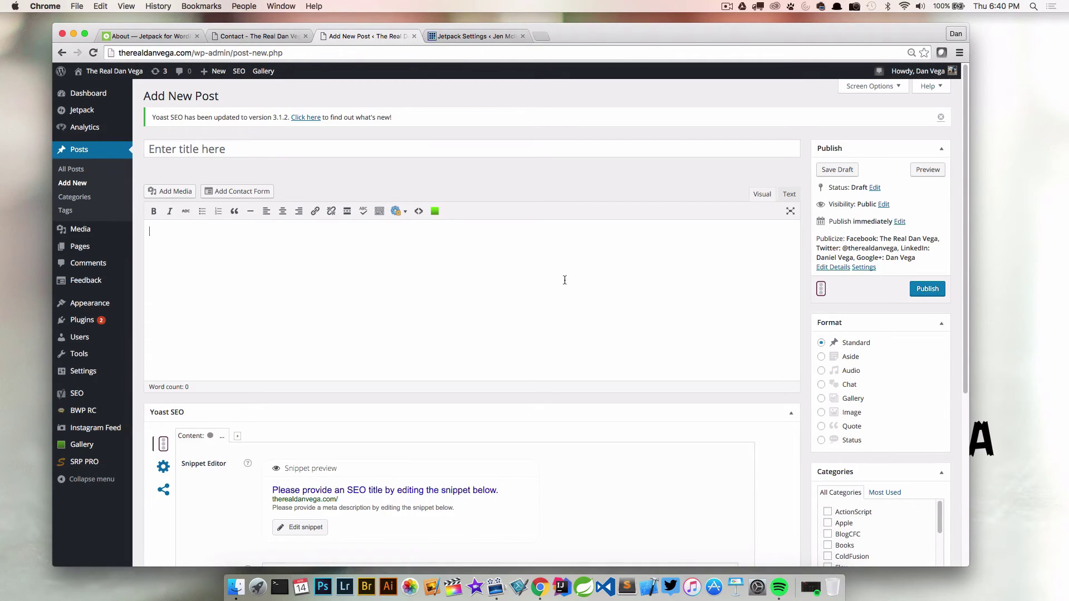
drag(815, 239, 853, 248)
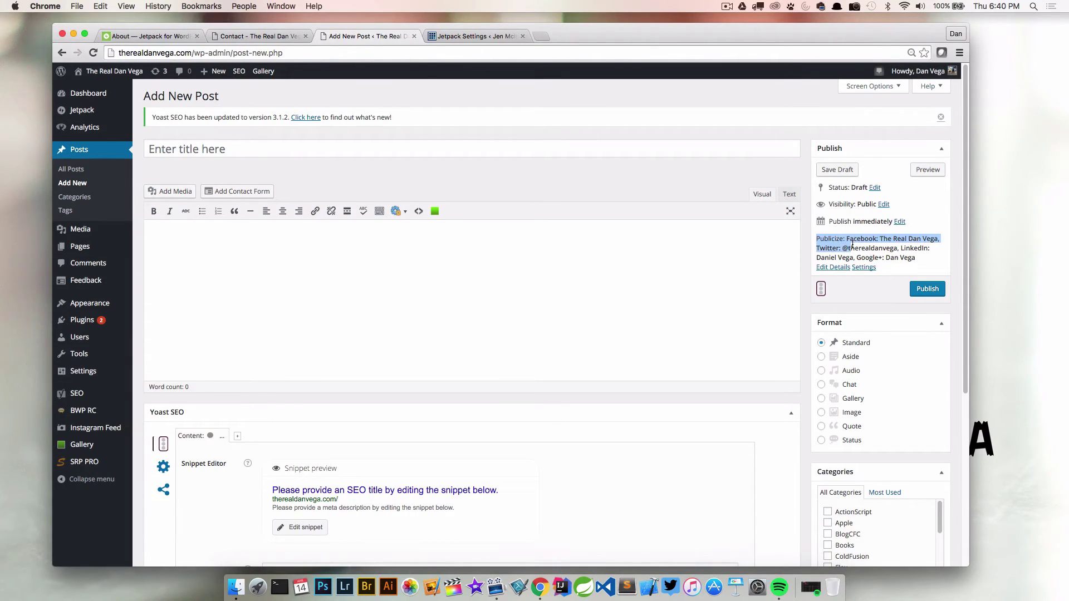
click(848, 236)
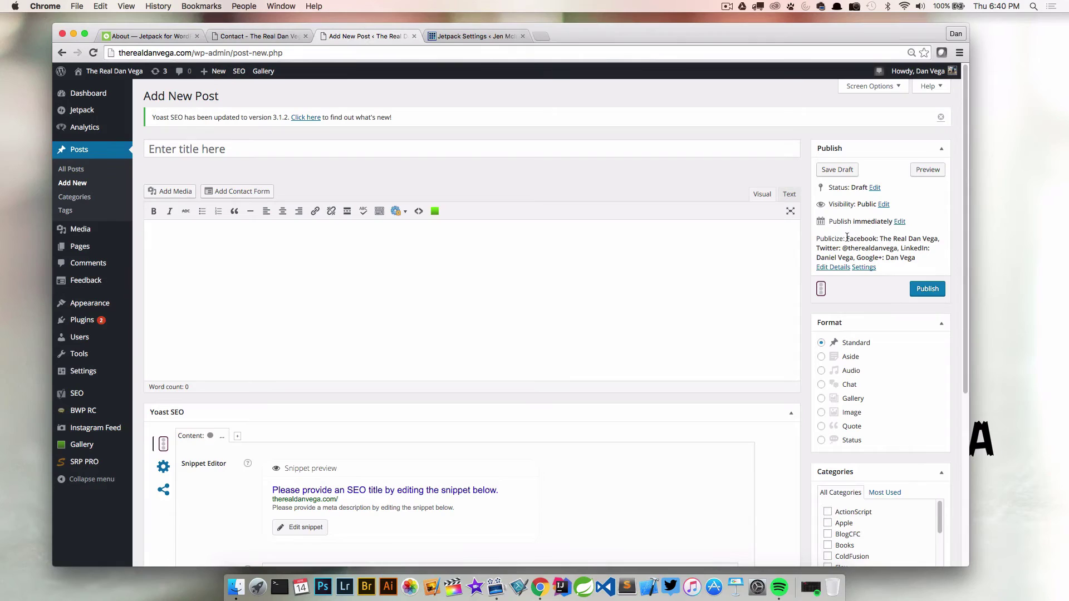
Expand Publicize, enlarge the Custom Message box, and untick LinkedIn, leaving Facebook, Twitter and Google+.
click(833, 268)
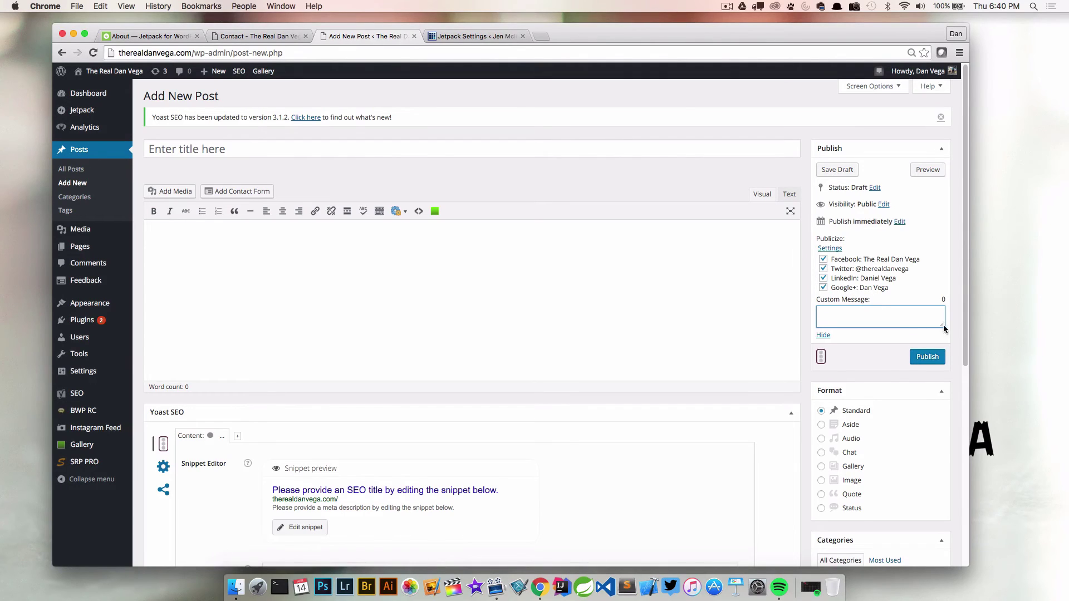
drag(943, 325, 943, 352)
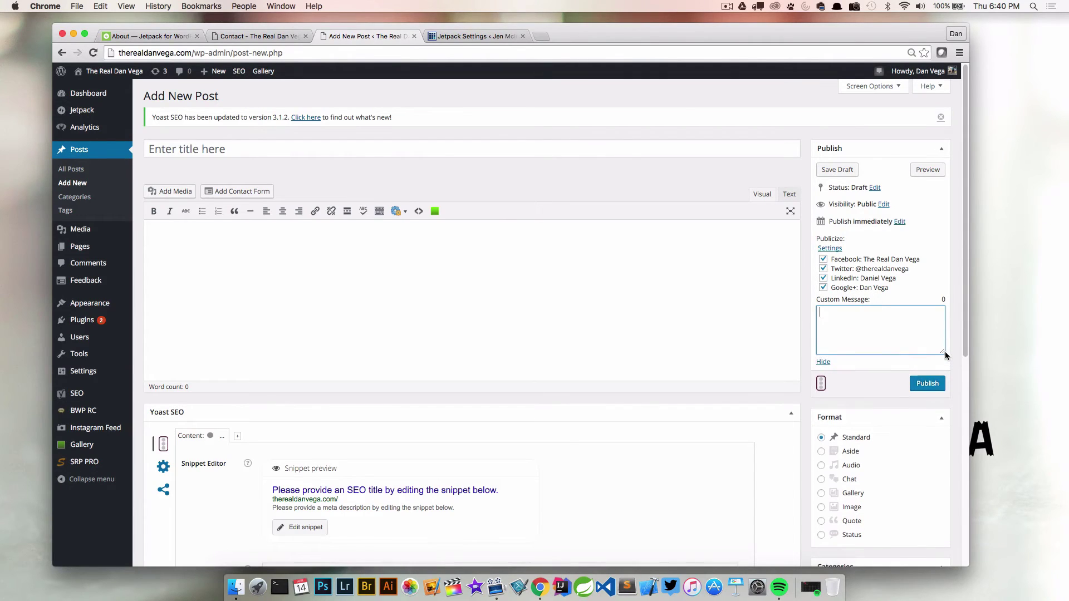
click(251, 148)
click(856, 315)
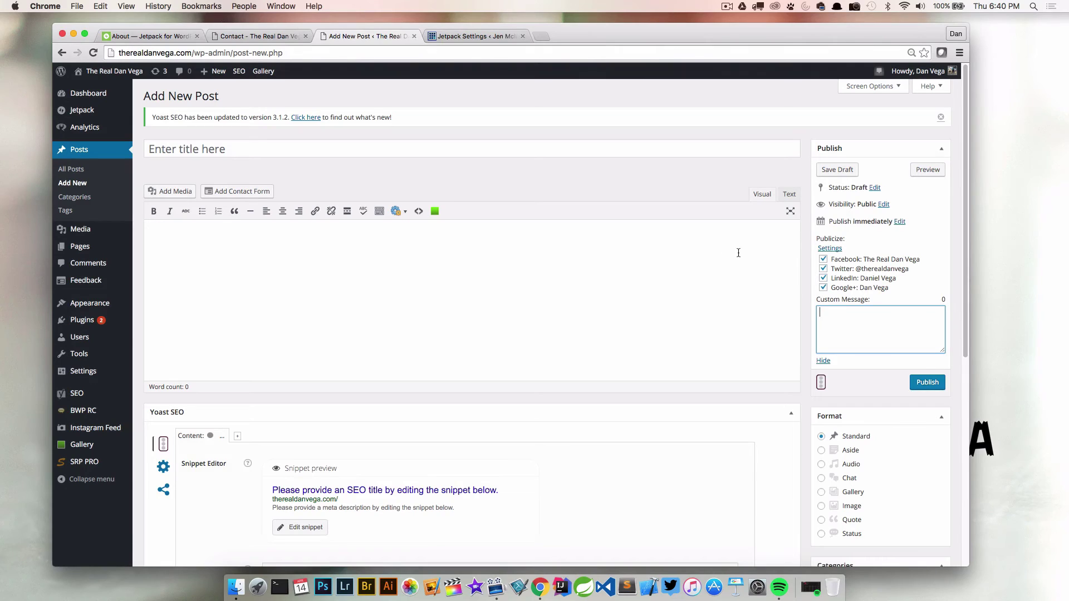
click(825, 281)
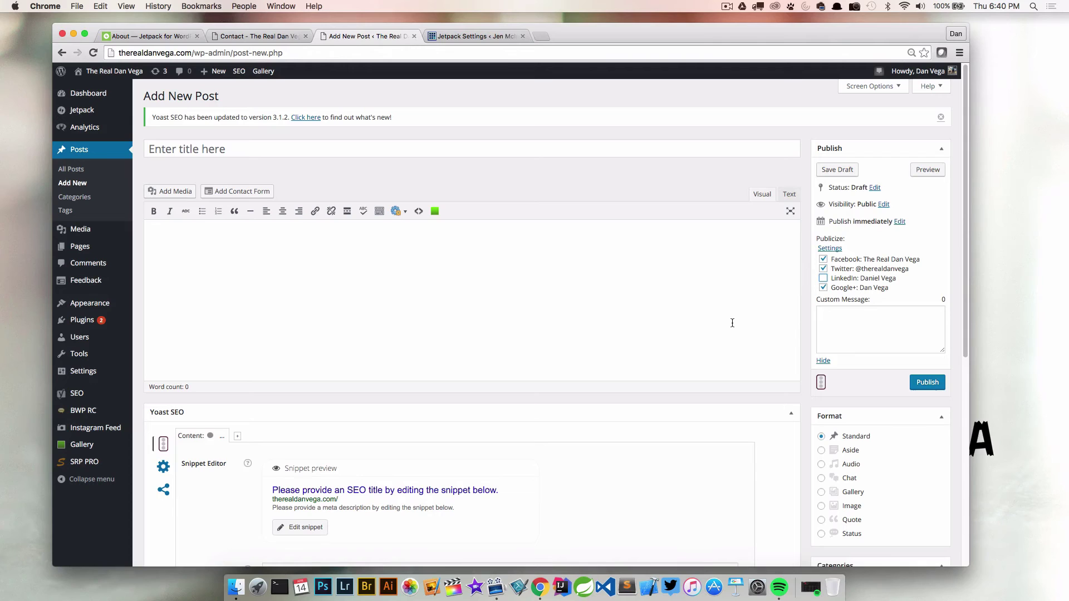
Back in Jetpack Settings, close the Publicize details and open the Related Posts description.
click(460, 36)
click(936, 115)
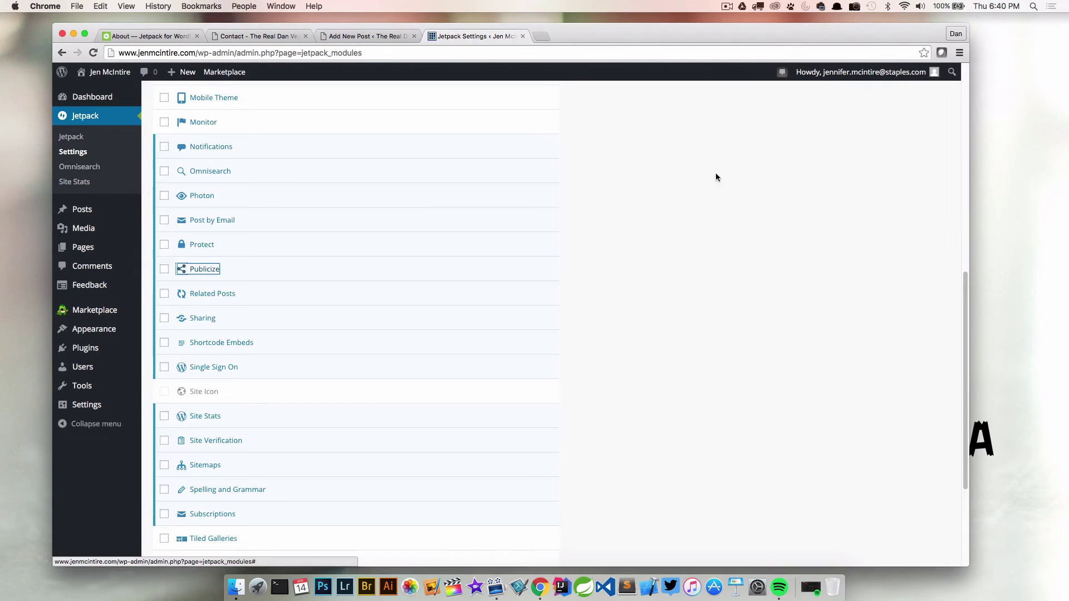
click(226, 292)
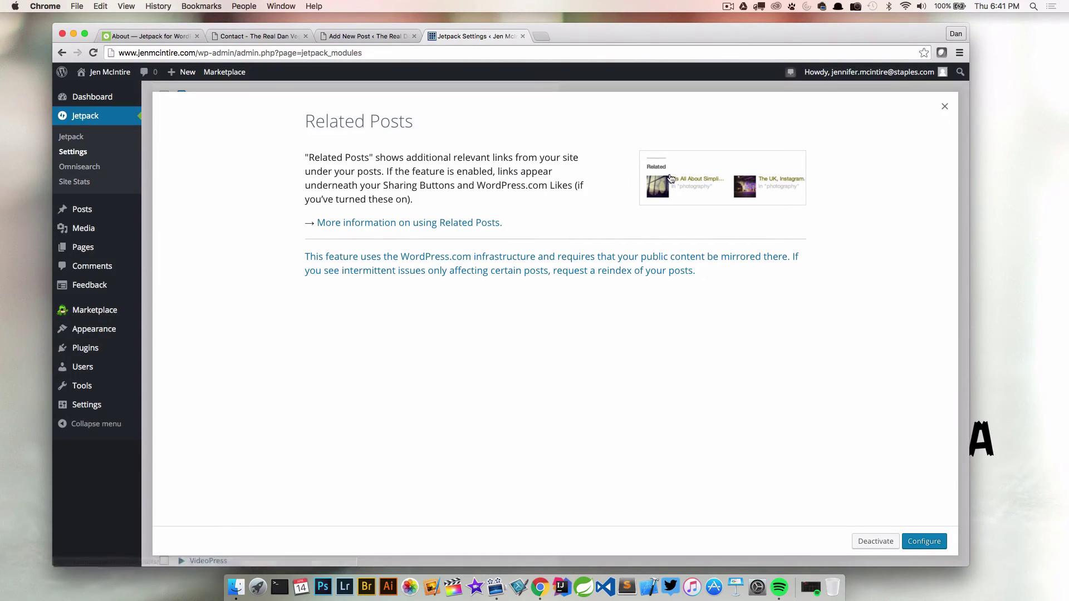
Close the Related Posts details and open the Sharing module description.
click(945, 106)
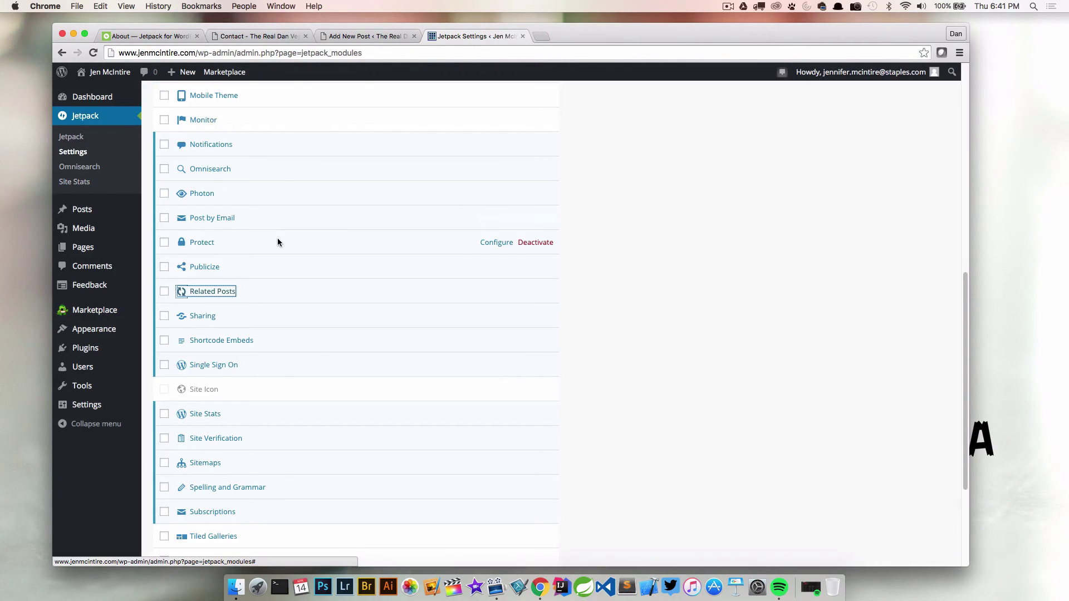
click(200, 321)
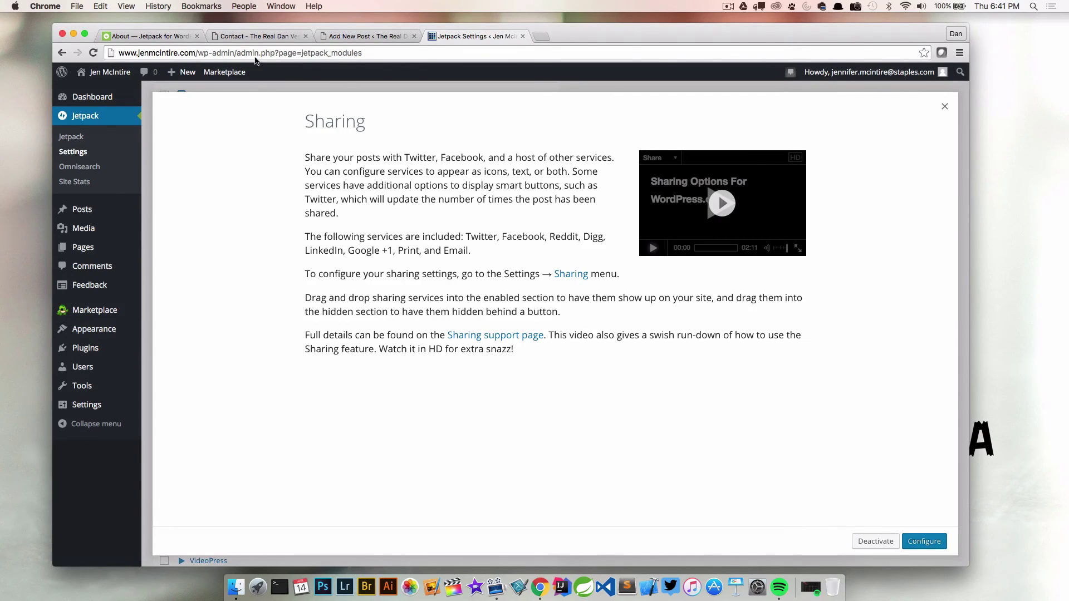
View the Share this buttons on the My Vacation to South Beach, Miami post, then return to Jetpack.
click(254, 38)
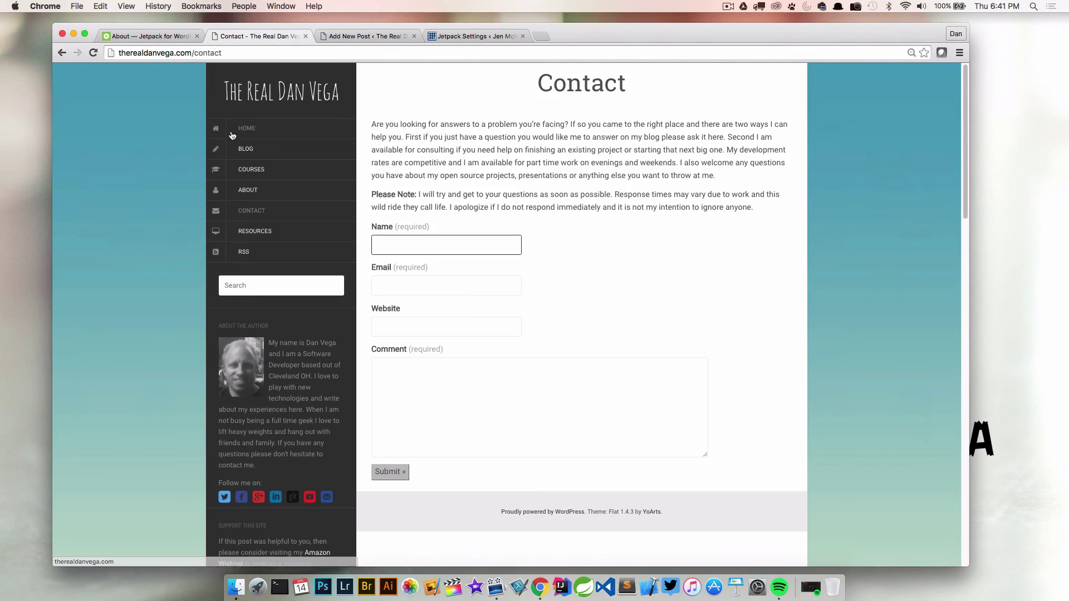
click(245, 149)
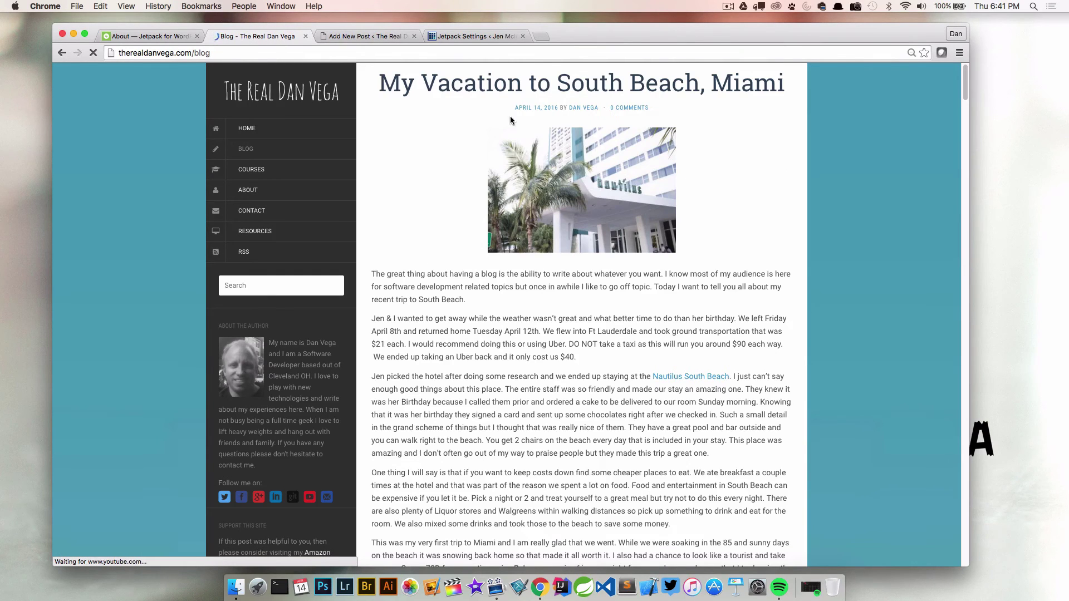
click(536, 97)
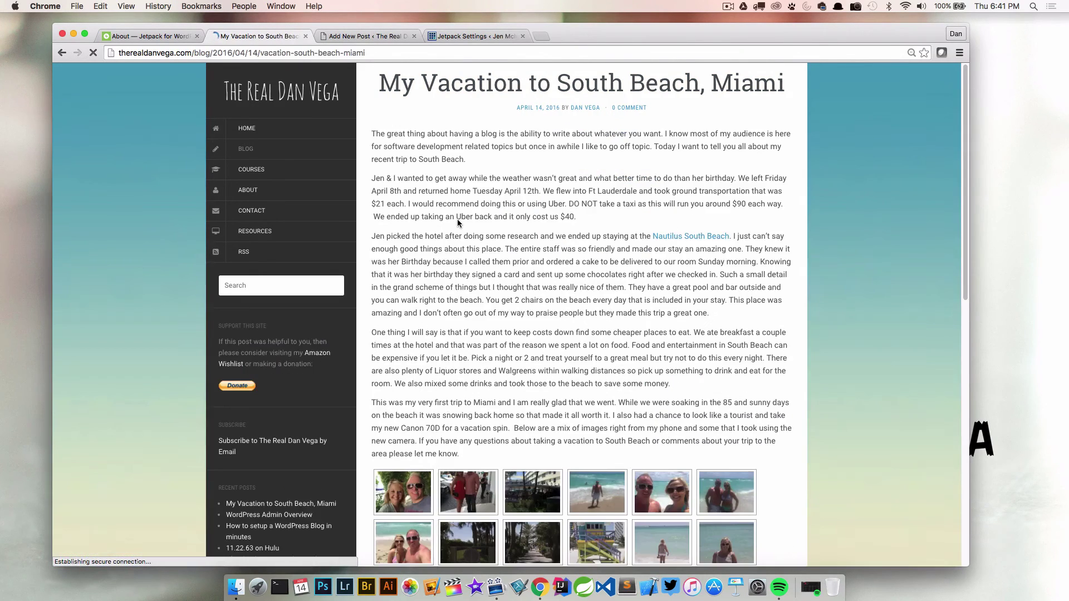
scroll(457, 219, down, 20)
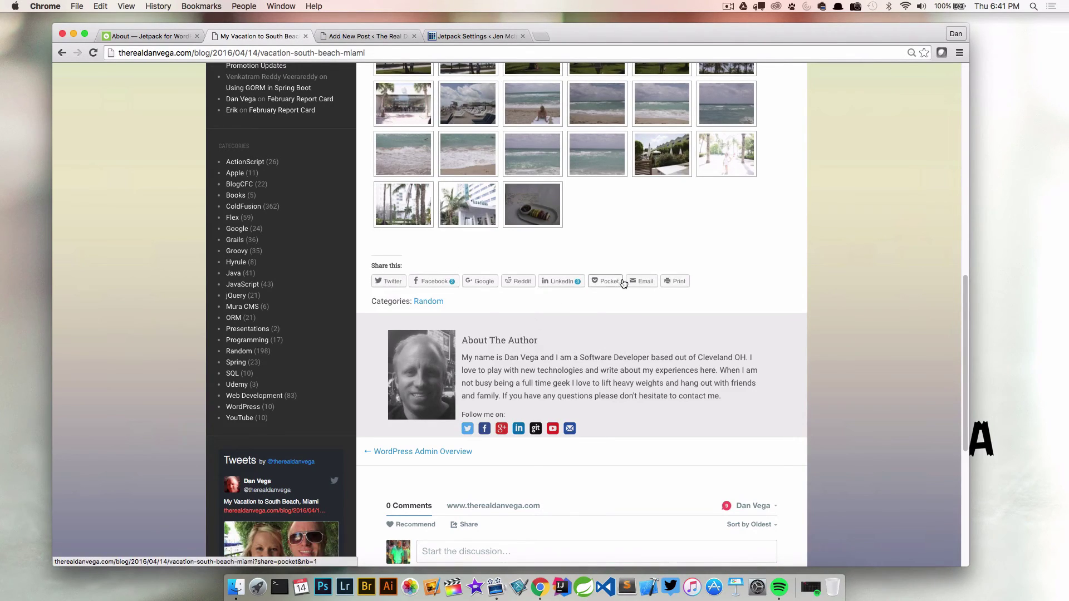
click(386, 35)
Open the Site Stats module details, check the blog's Dashboard stats, and return to Jetpack Settings.
click(433, 35)
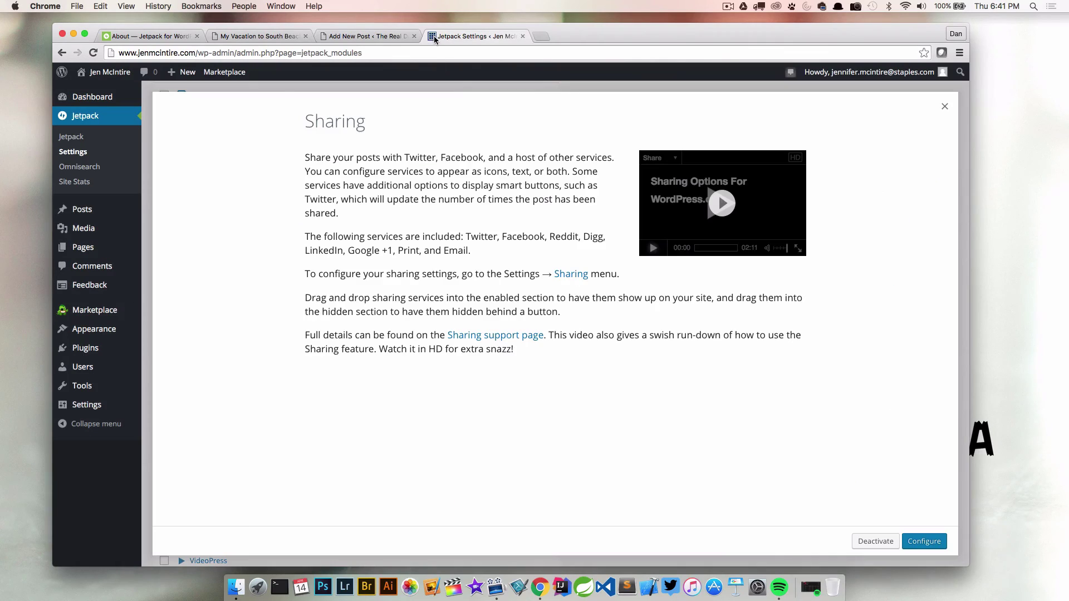
click(945, 107)
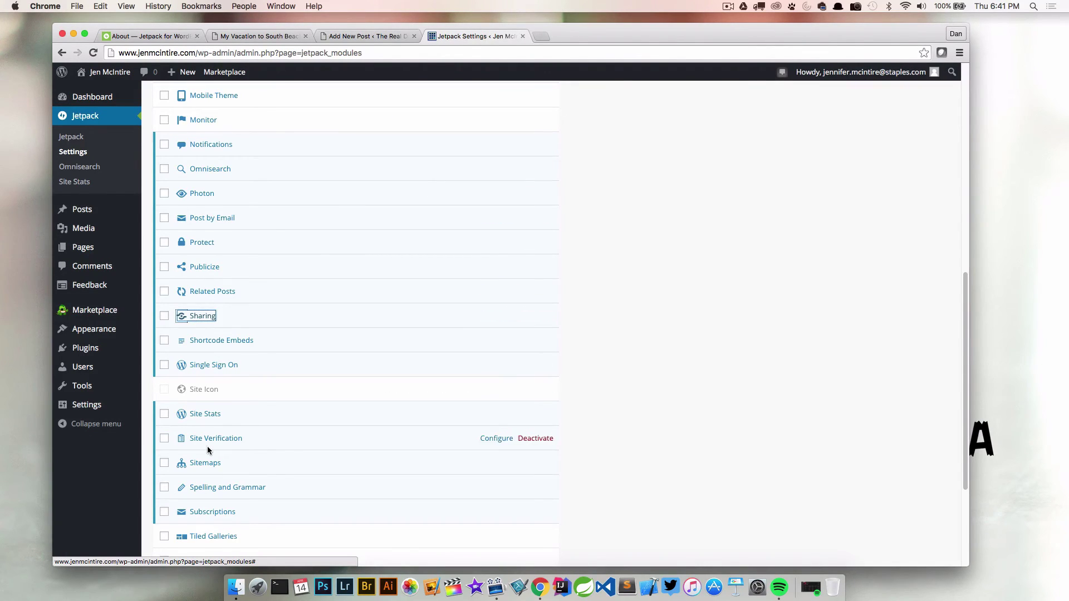
click(202, 415)
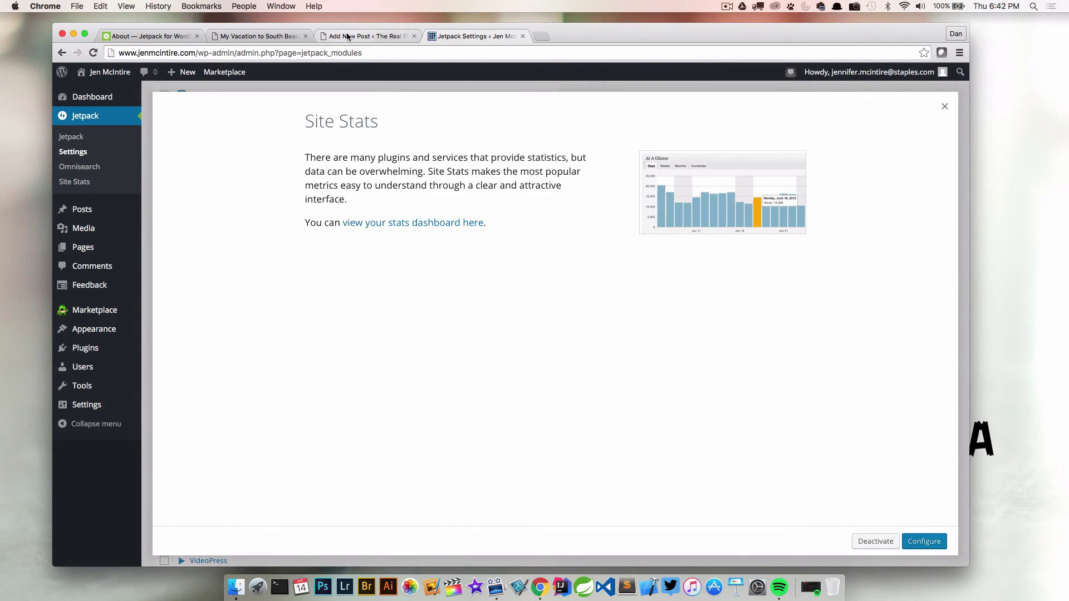
click(368, 36)
click(89, 93)
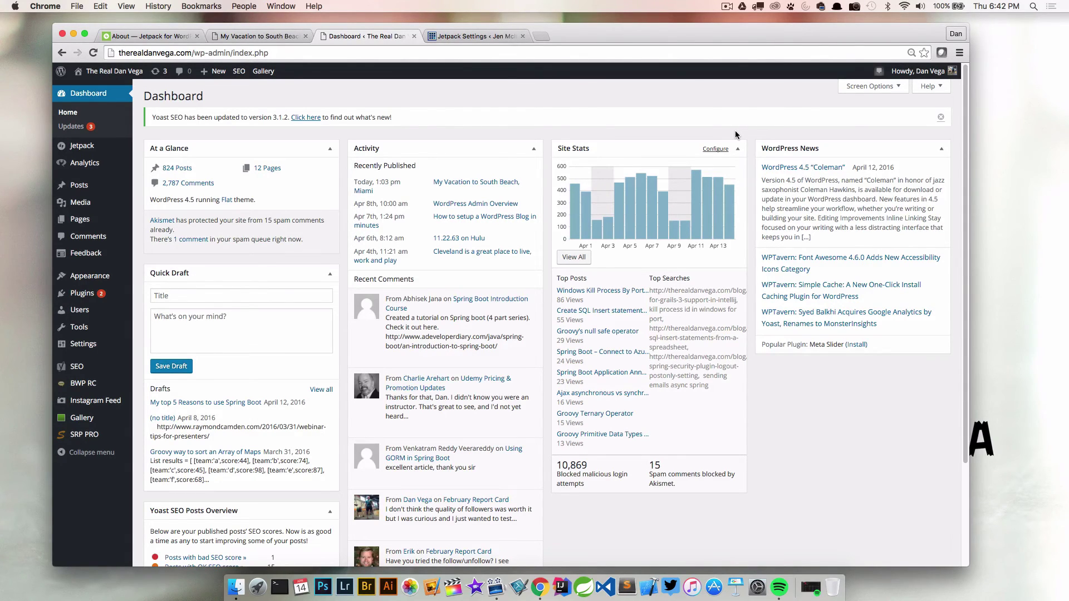
click(448, 36)
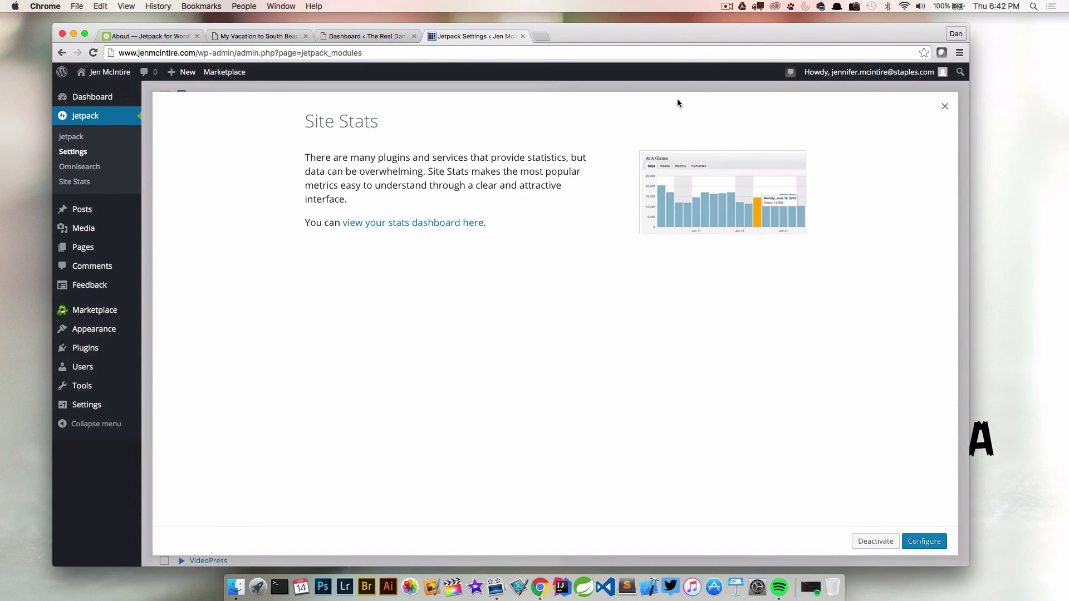
Close Site Stats, then open and close the Spelling and Grammar (After the Deadline) details.
click(945, 106)
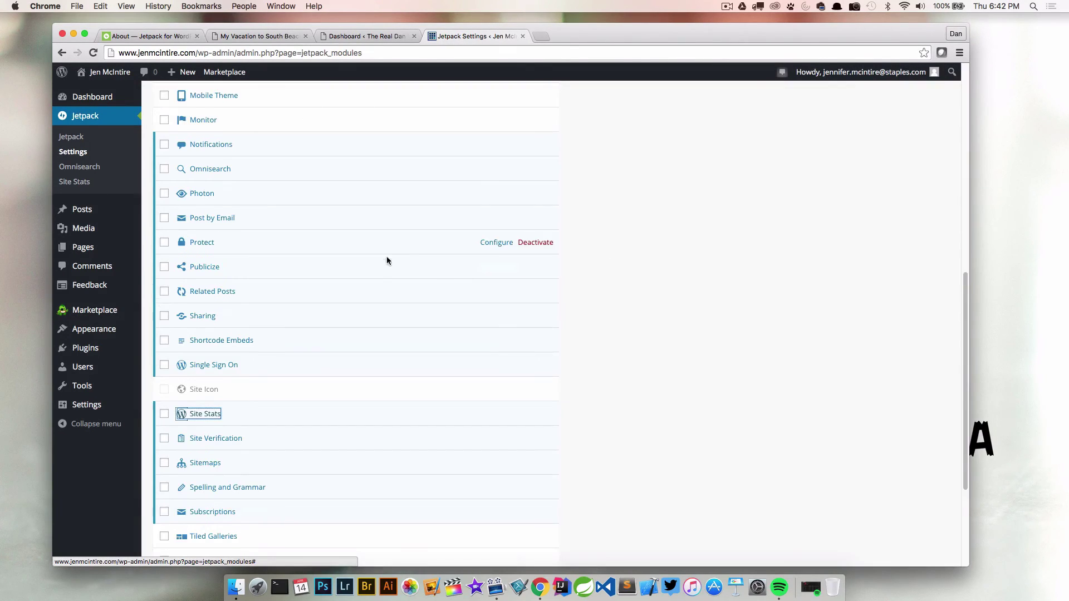
scroll(376, 277, down, 3)
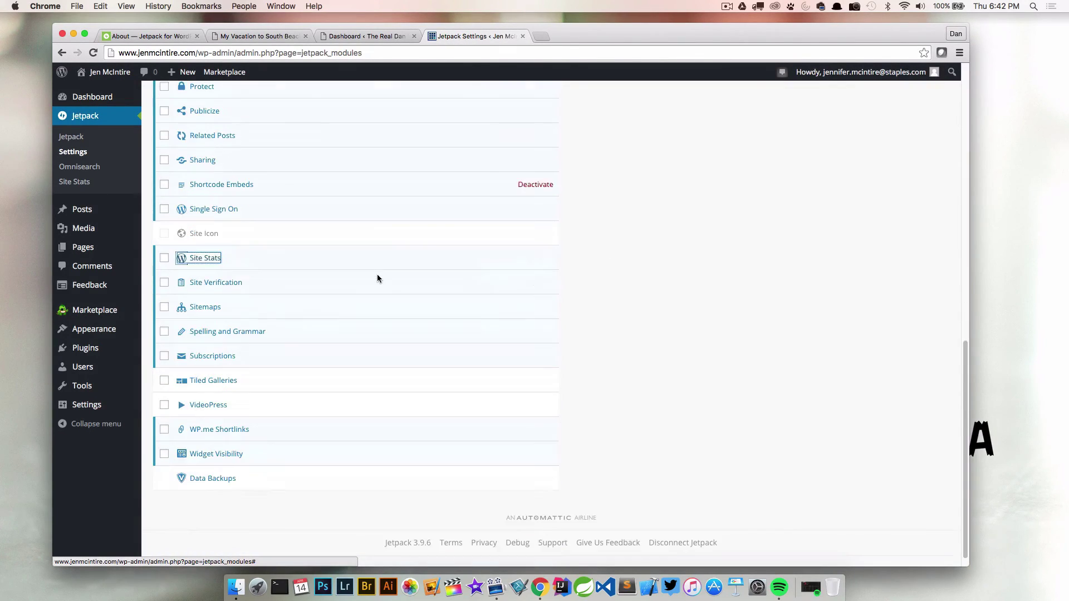
click(242, 333)
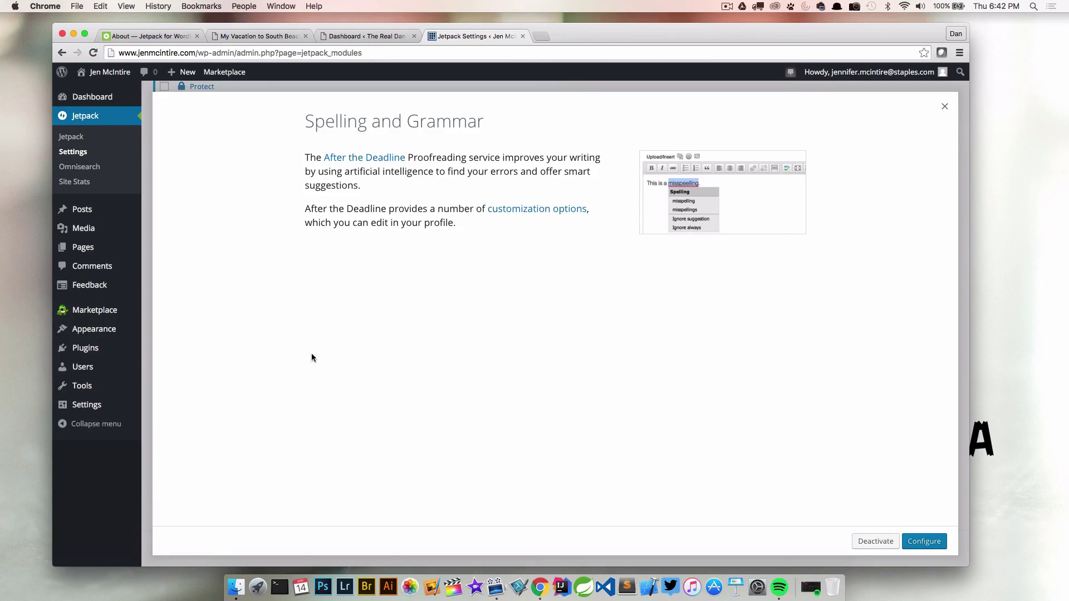
click(945, 106)
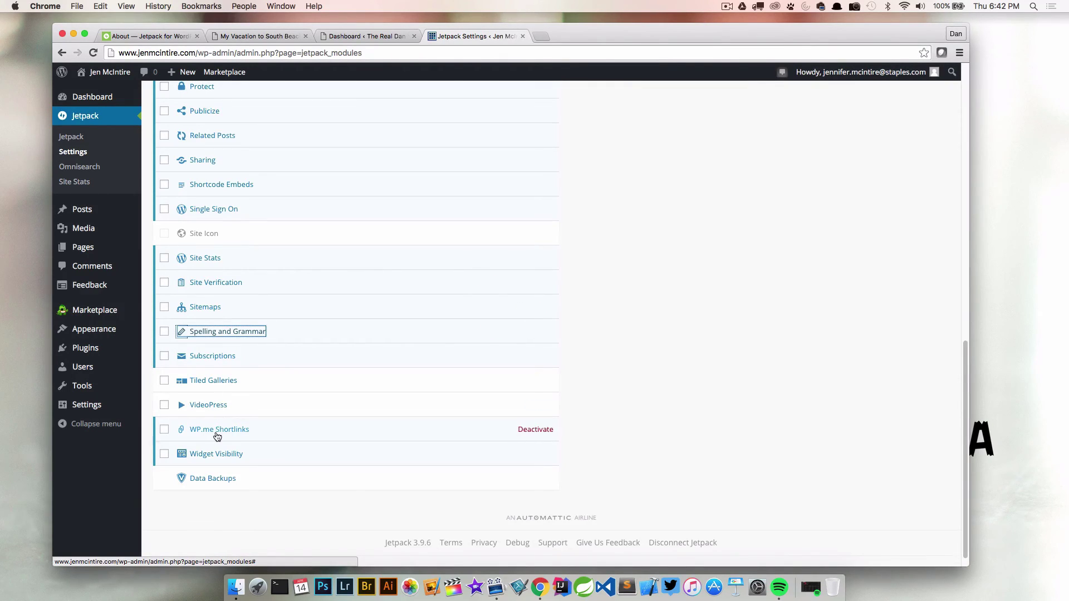
Open the WP.me Shortlinks module details, then switch to the other blog's Dashboard tab.
click(217, 429)
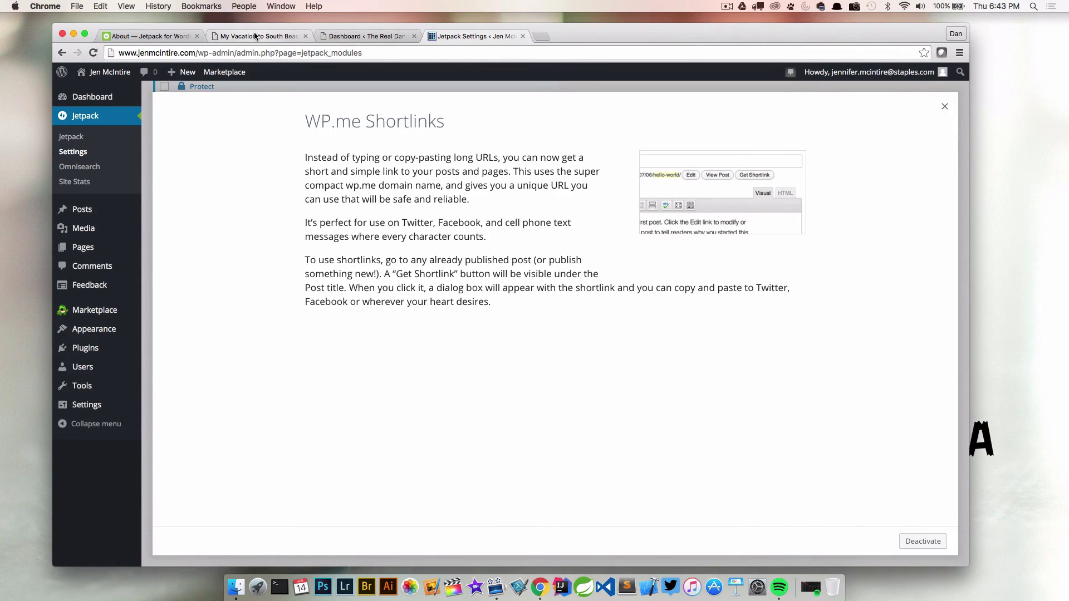
click(354, 36)
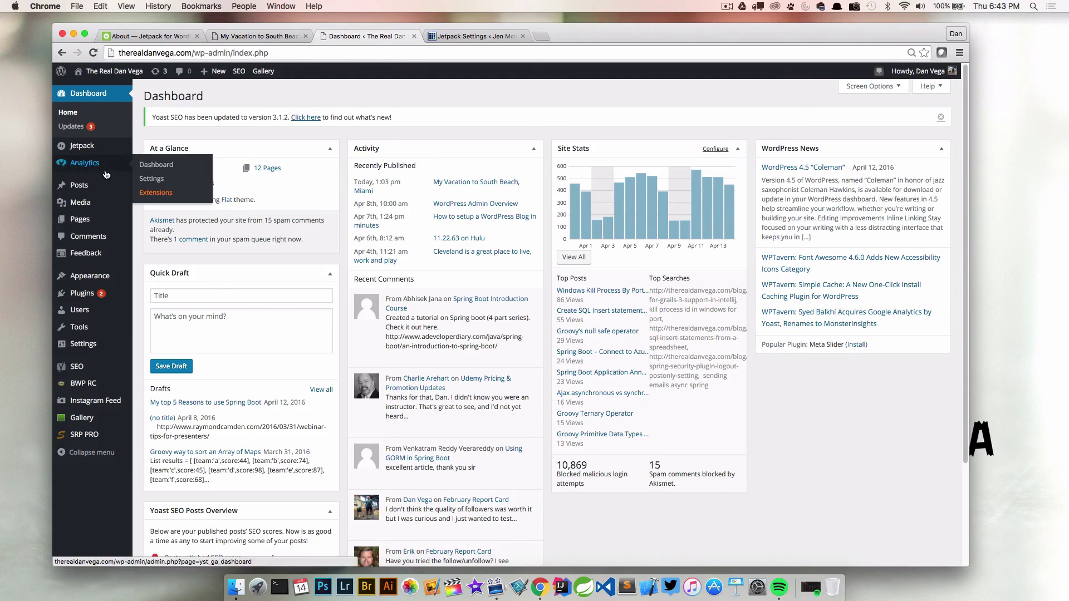
Open the 'My Vacation to South Beach, Miami' post for editing from the Activity list.
mouse_move(78, 187)
click(154, 189)
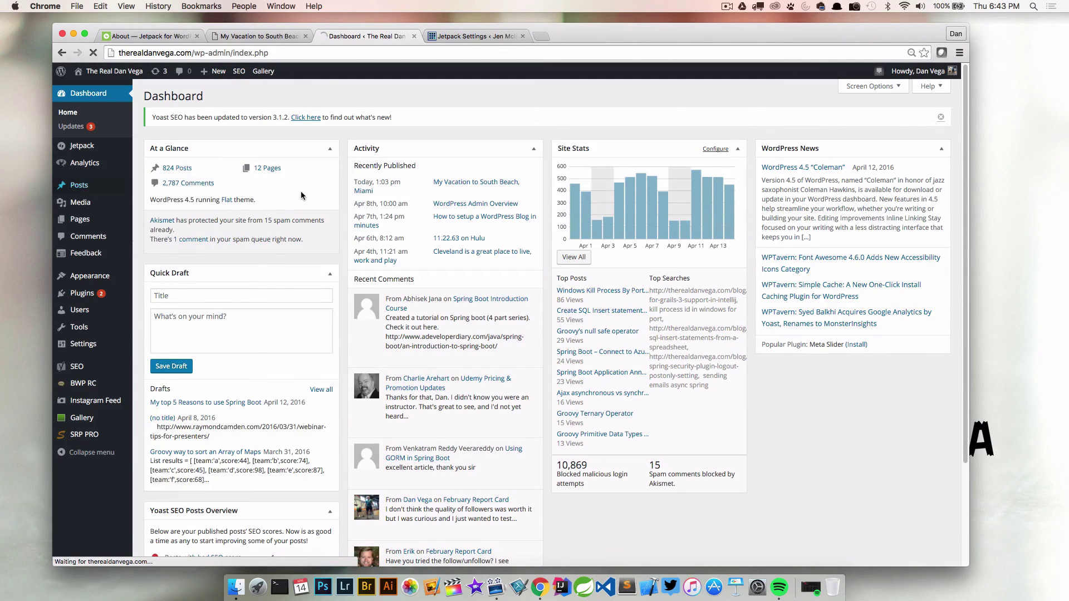
click(465, 182)
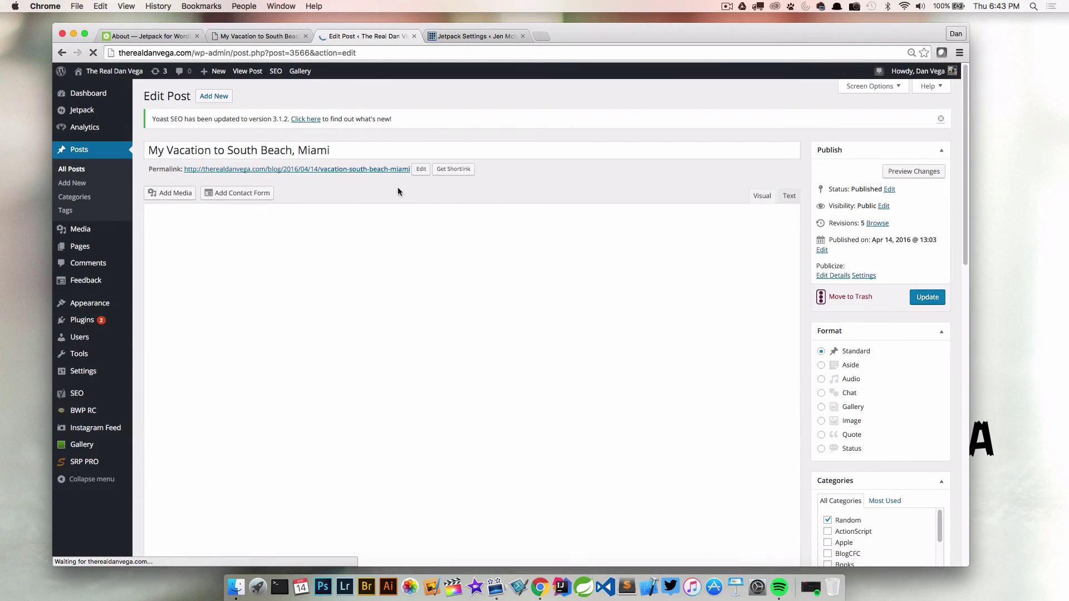
Generate the post's WP.me shortlink, select it in the prompt, then return to Jetpack Settings.
click(444, 174)
click(585, 187)
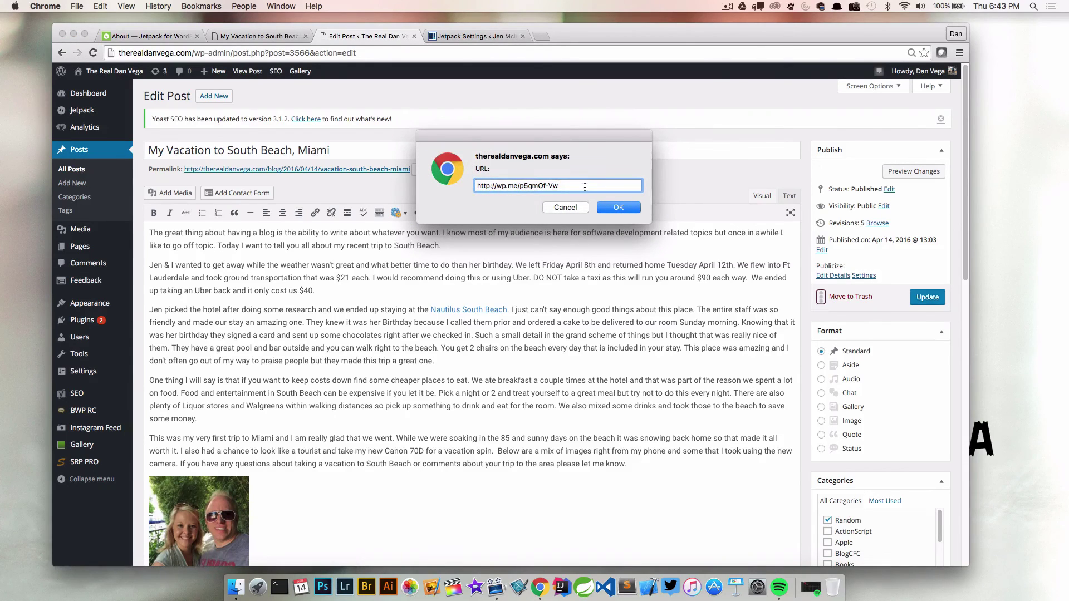
drag(584, 187, 439, 187)
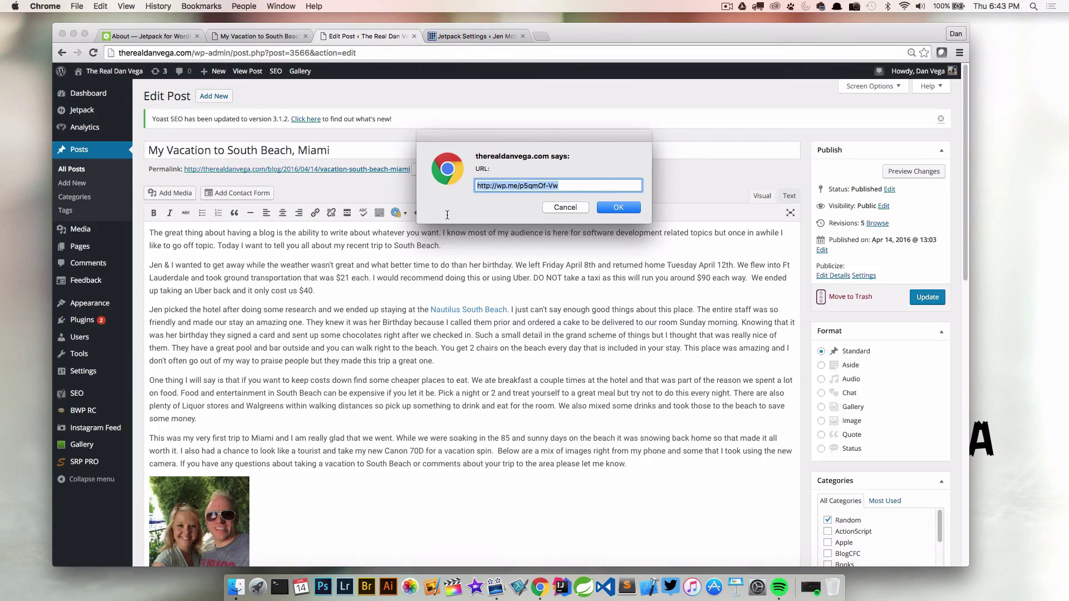
click(565, 207)
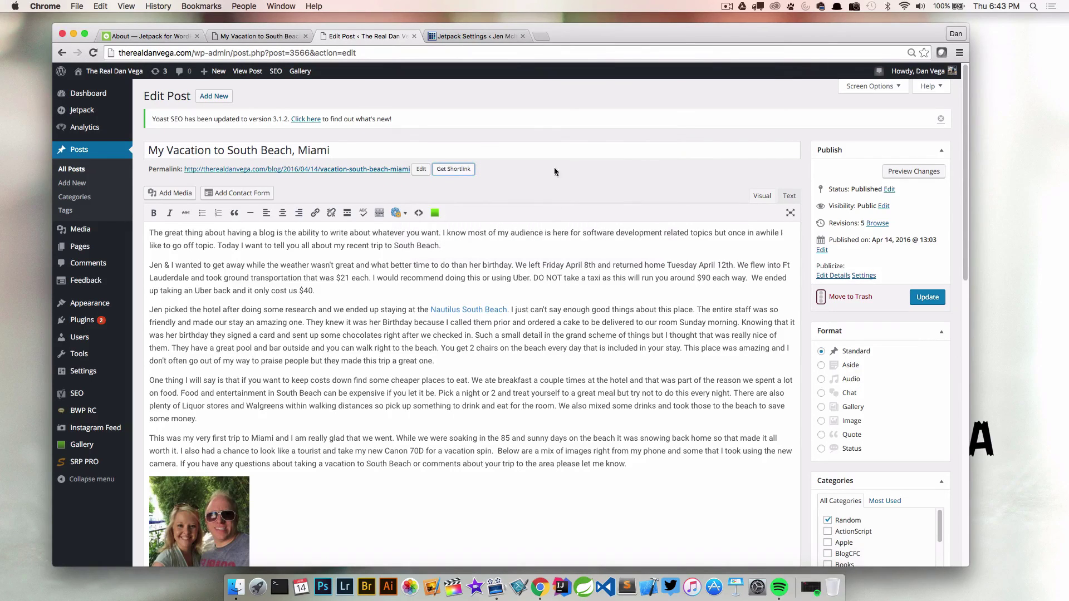
click(479, 37)
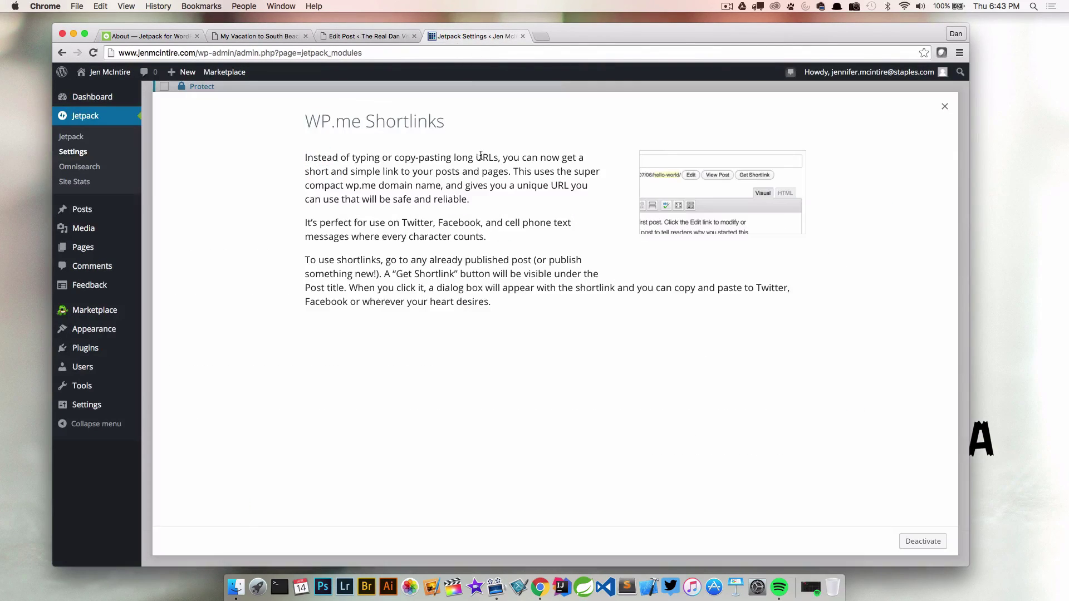
Close the WP.me Shortlinks details and scroll back to the top of the module list.
click(947, 107)
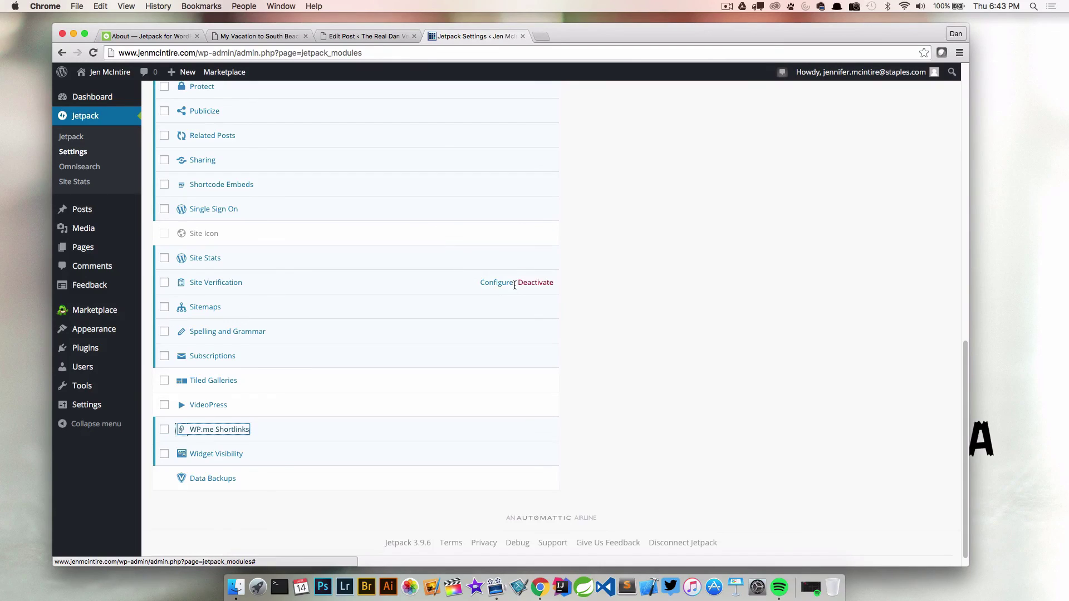
scroll(462, 262, up, 15)
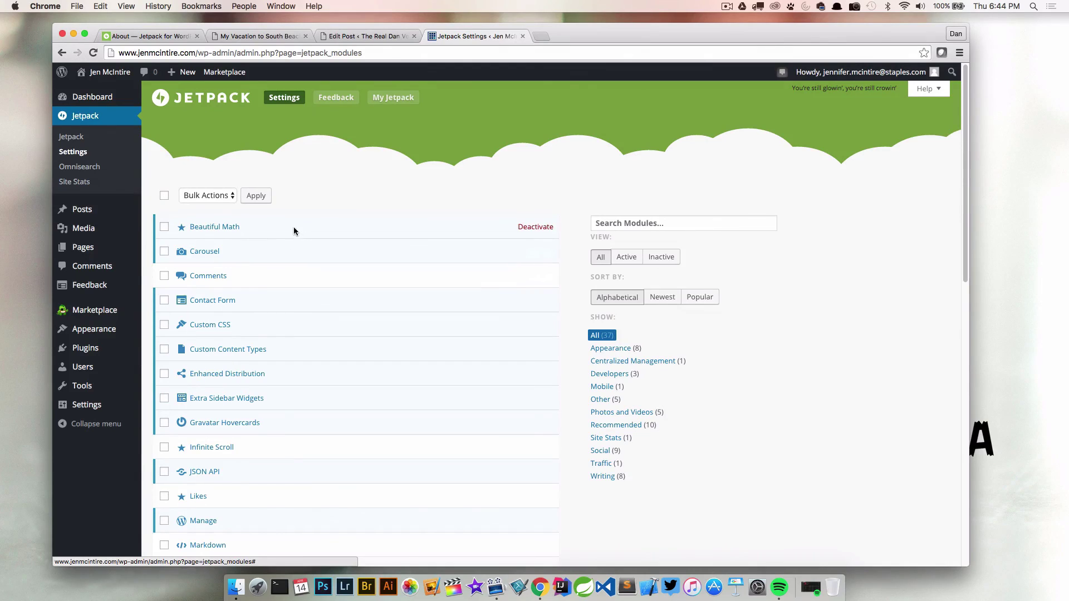
Deactivate the Beautiful Math module from its row in the Jetpack list.
click(538, 227)
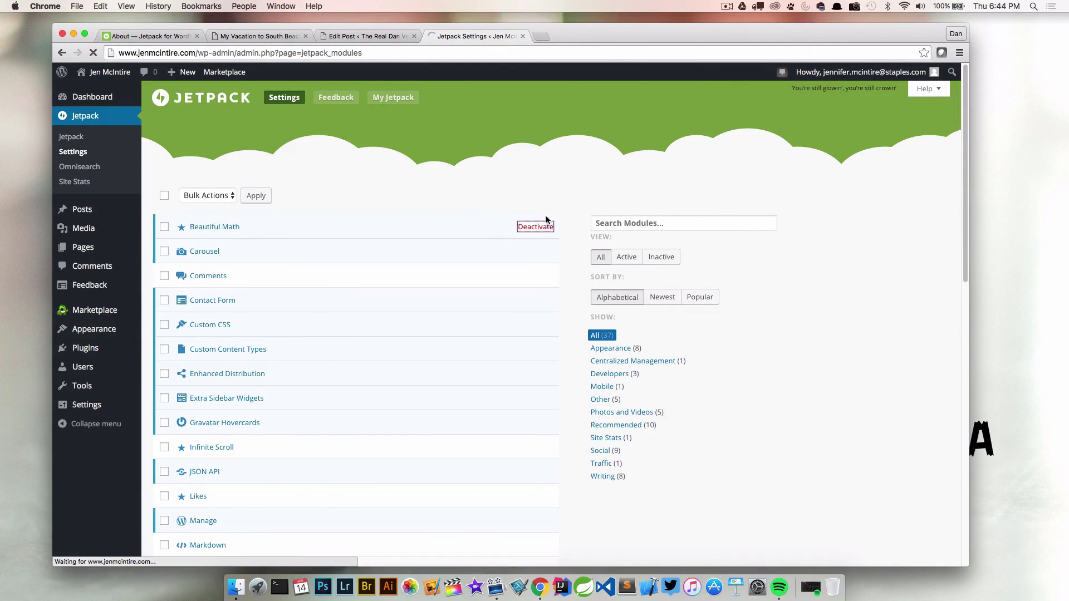